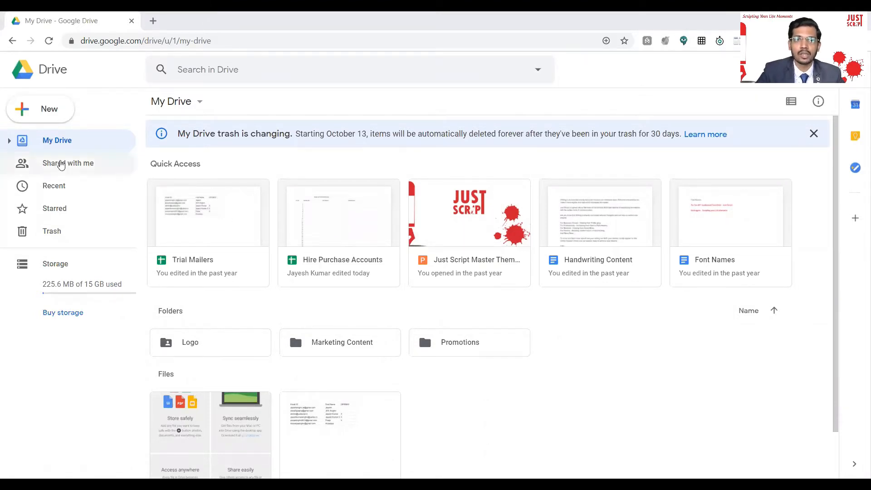
List the Shared with me files, select Hire Purchase Accounts and dismiss the shortcut tip.
click(61, 165)
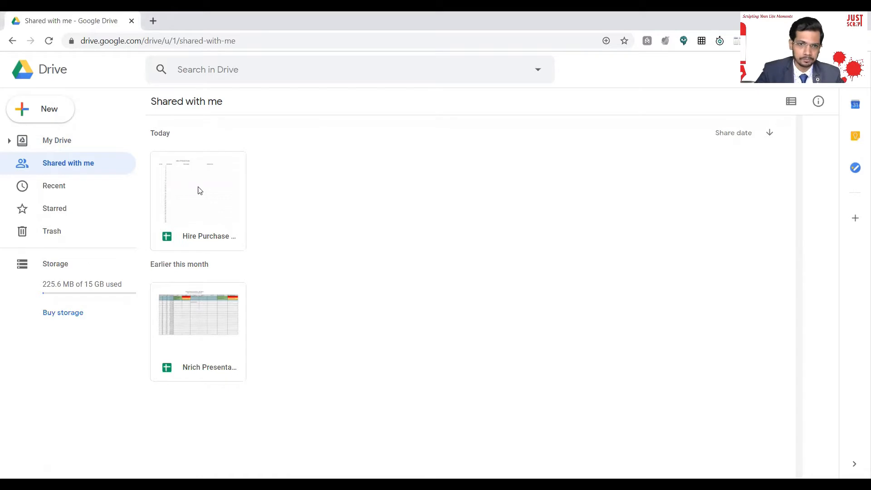
click(203, 202)
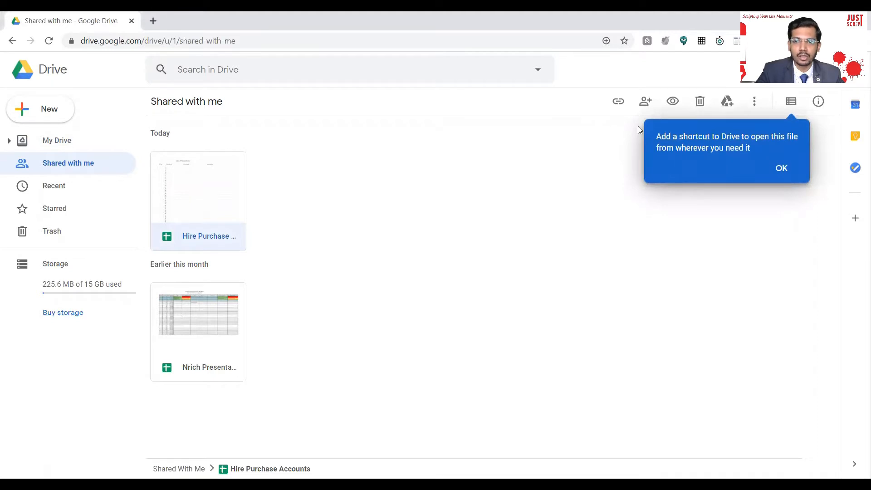
click(782, 168)
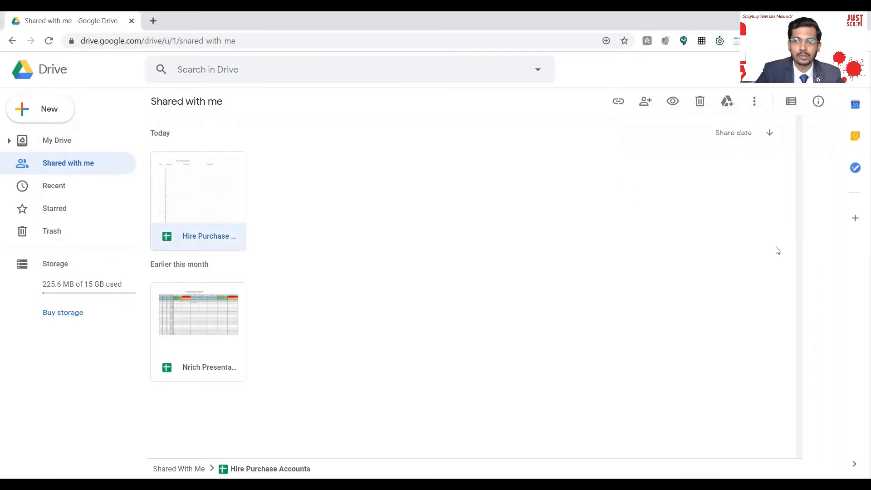
Create a 'Hire Purchase' folder in My Drive and place the Hire Purchase Accounts shortcut there.
right_click(191, 203)
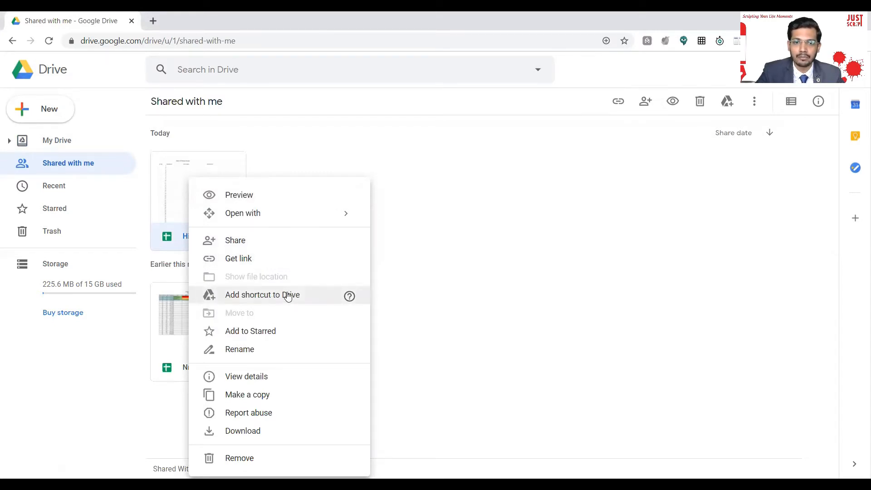
click(268, 295)
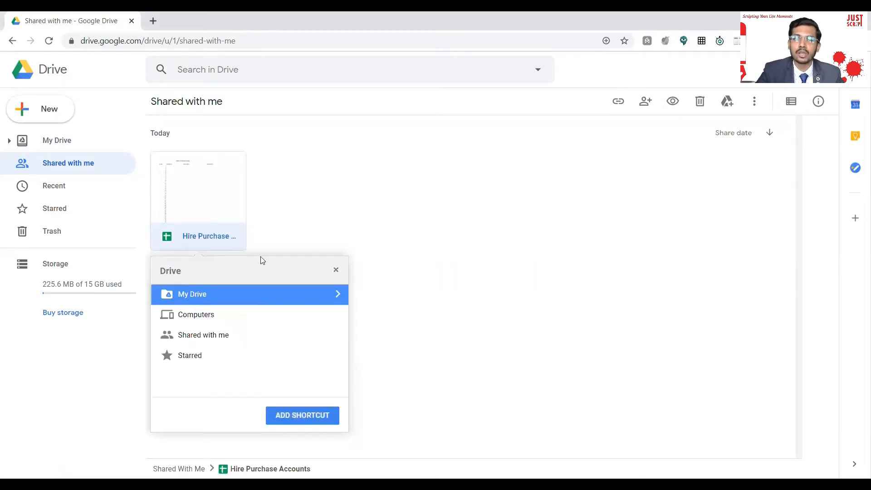
click(337, 295)
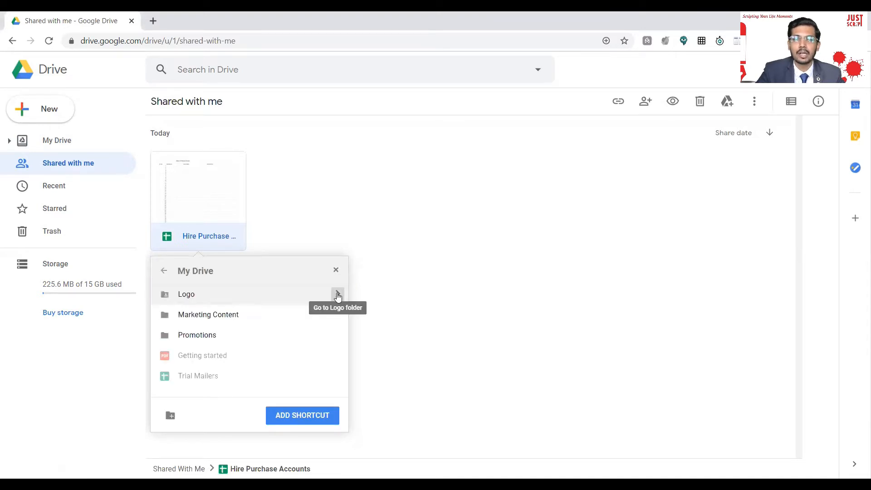
click(170, 416)
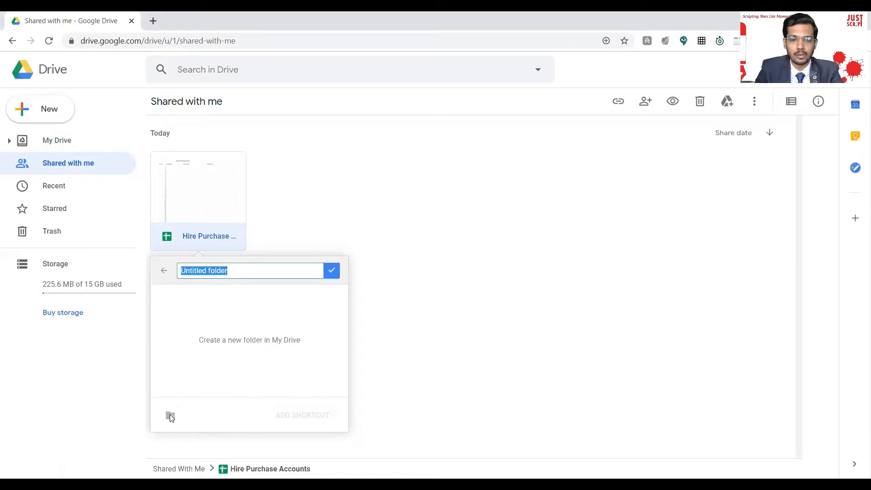
text(Hire )
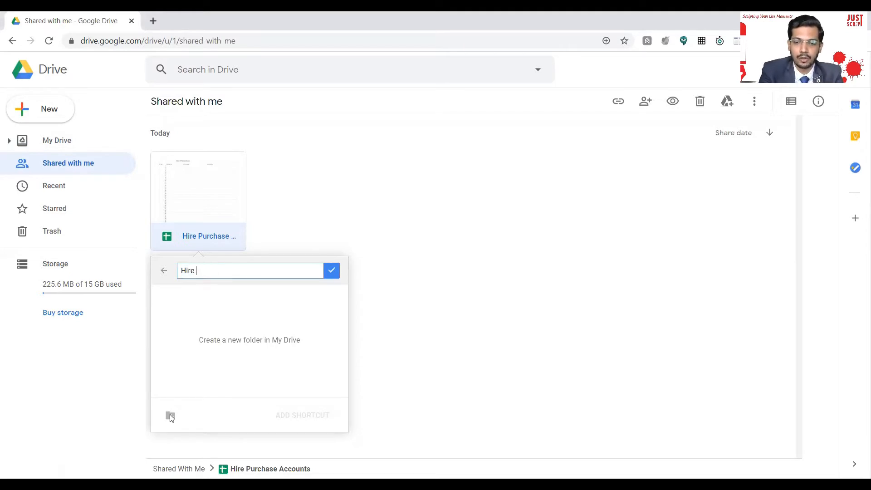
text(Purchase)
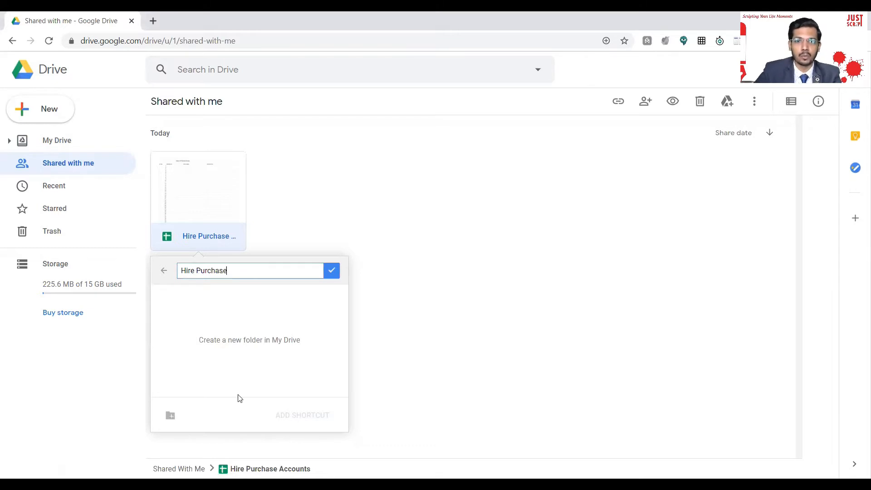
click(332, 271)
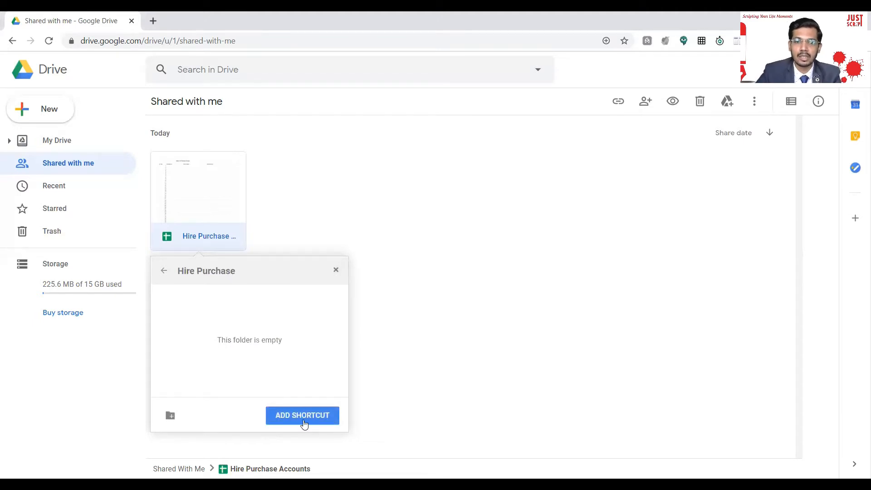
click(307, 417)
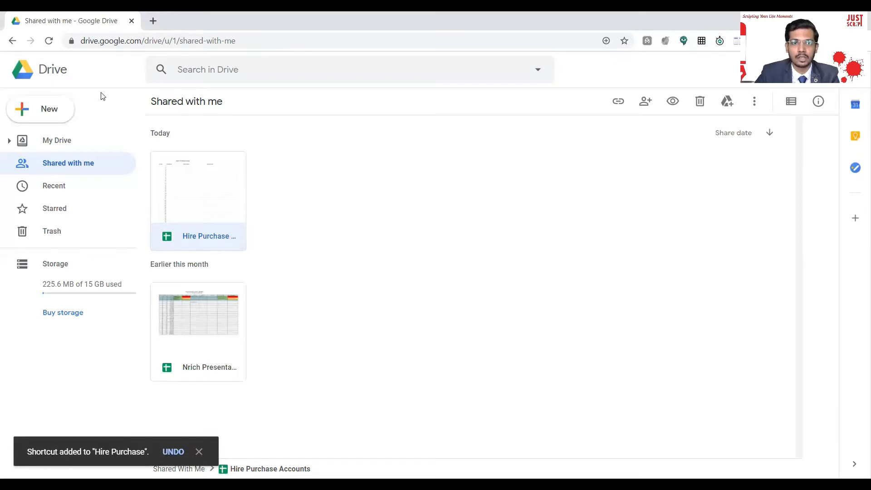
From My Drive, enter the Hire Purchase folder and open Hire Purchase Accounts in Sheets.
click(58, 142)
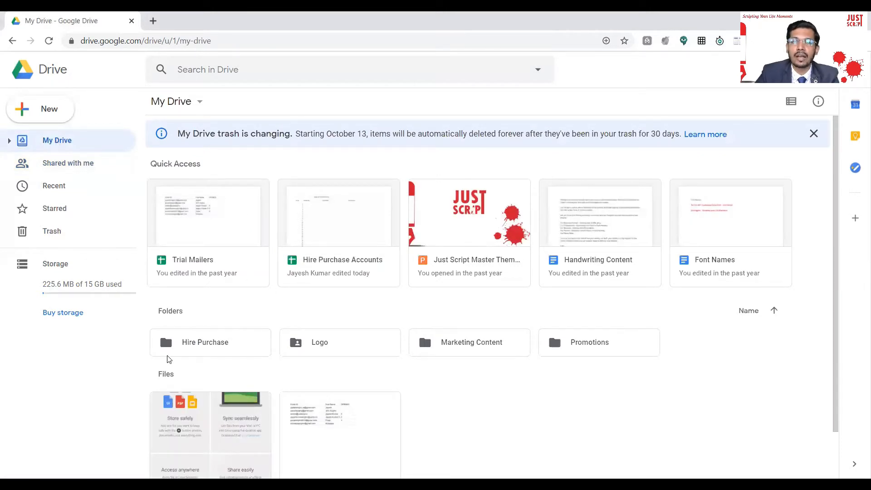
double_click(211, 348)
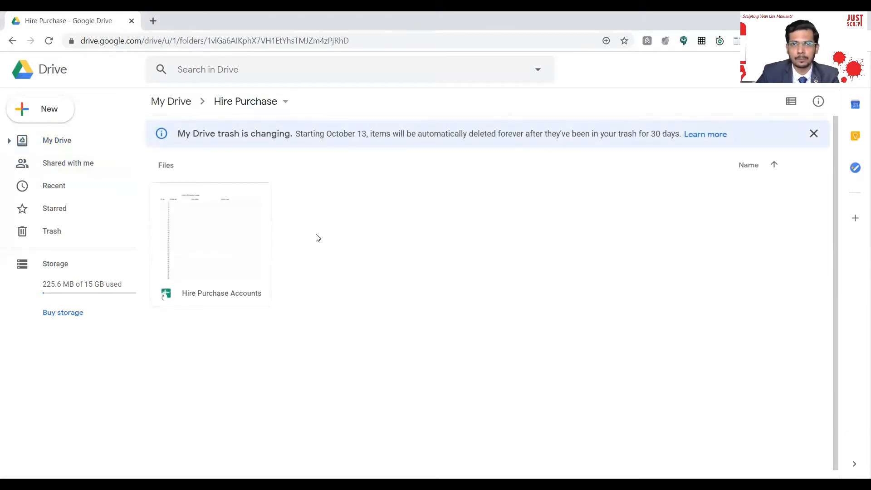
double_click(204, 249)
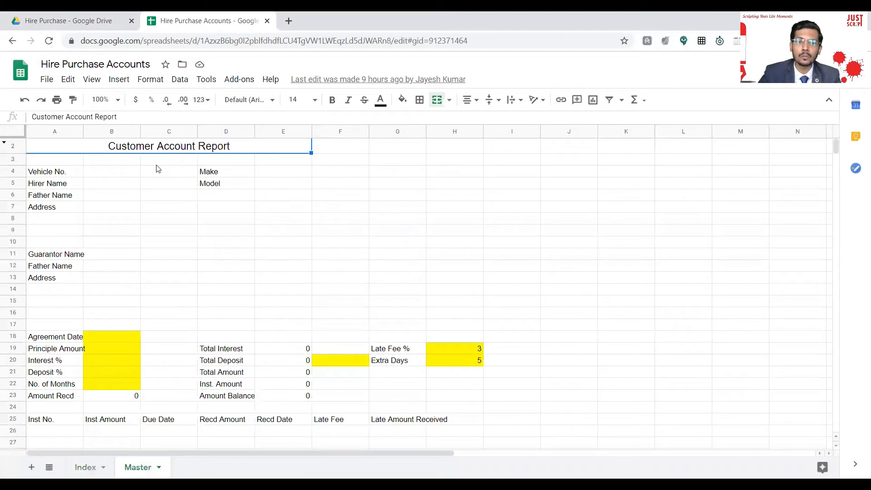
Review the Master sheet, with Late Fee % 3 and Extra Days 5, and open its tab menu.
scroll(136, 199, down, 1)
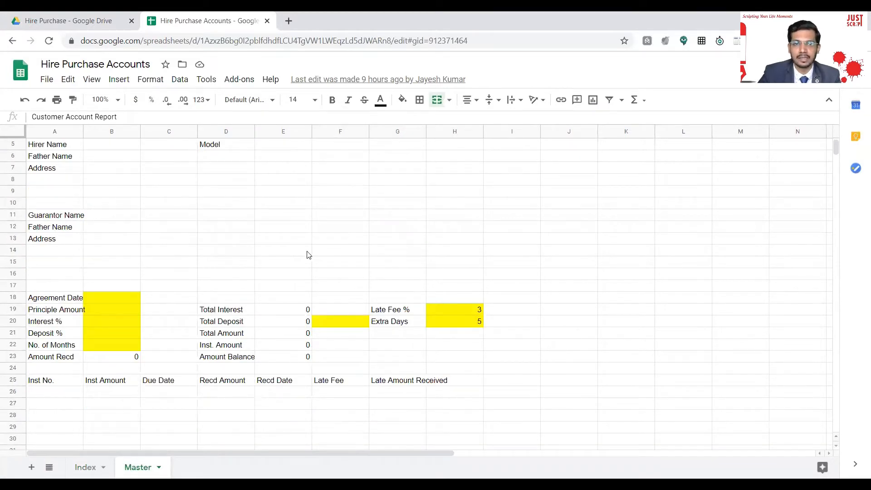
scroll(242, 262, up, 1)
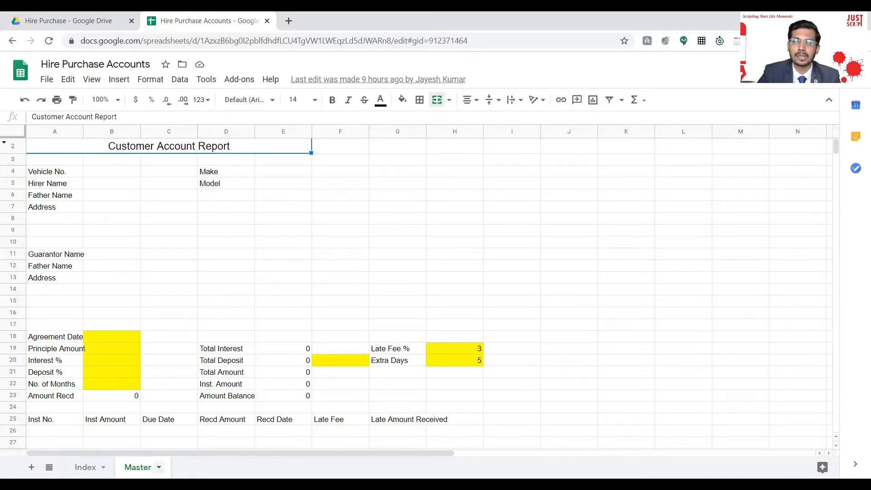
click(159, 468)
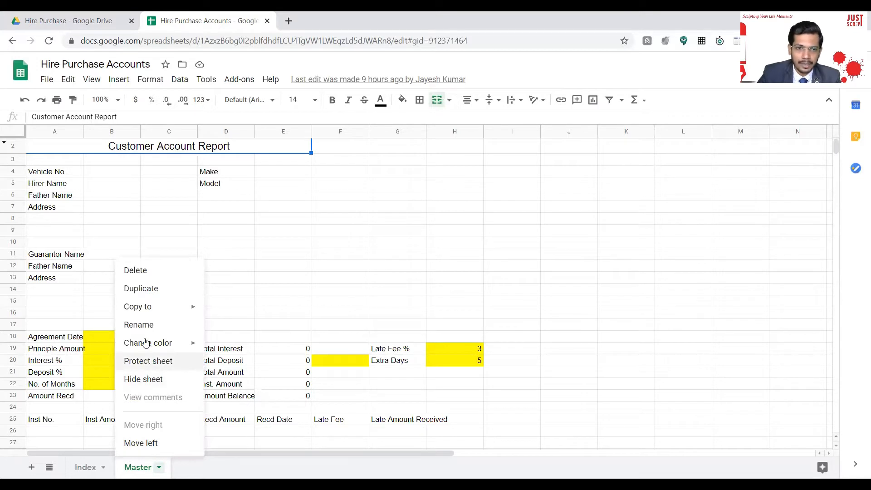
click(145, 290)
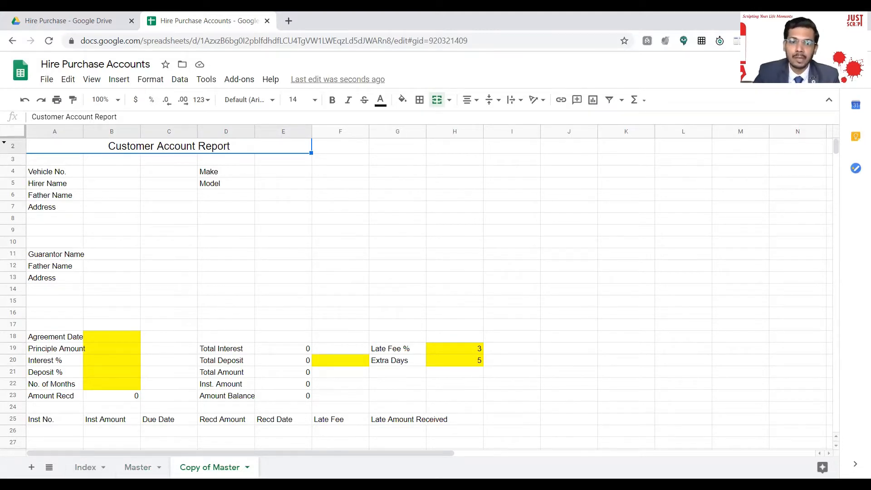
click(117, 176)
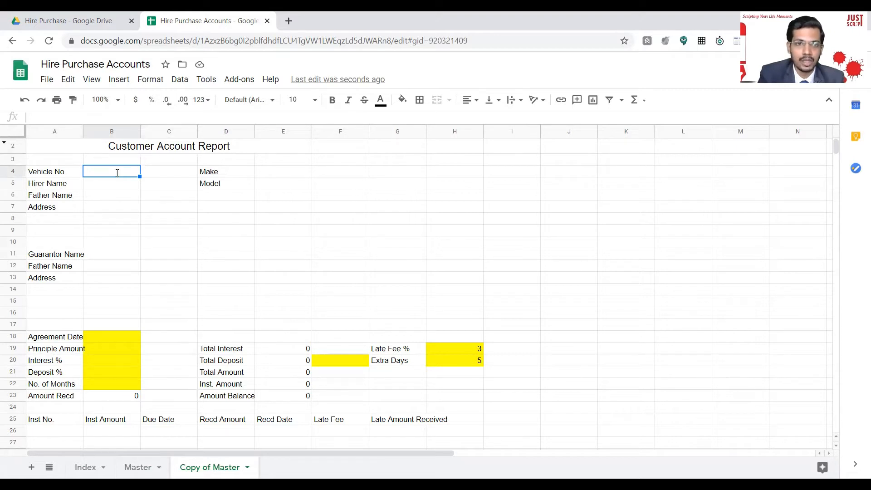
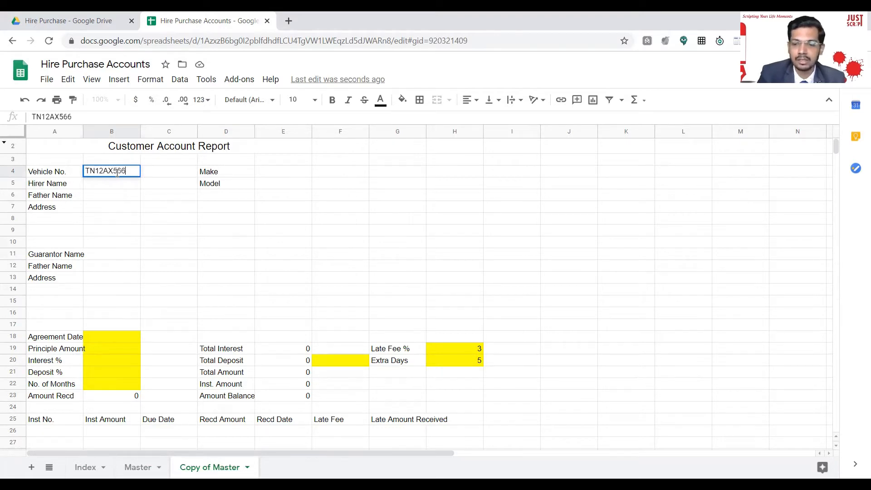
key(Return)
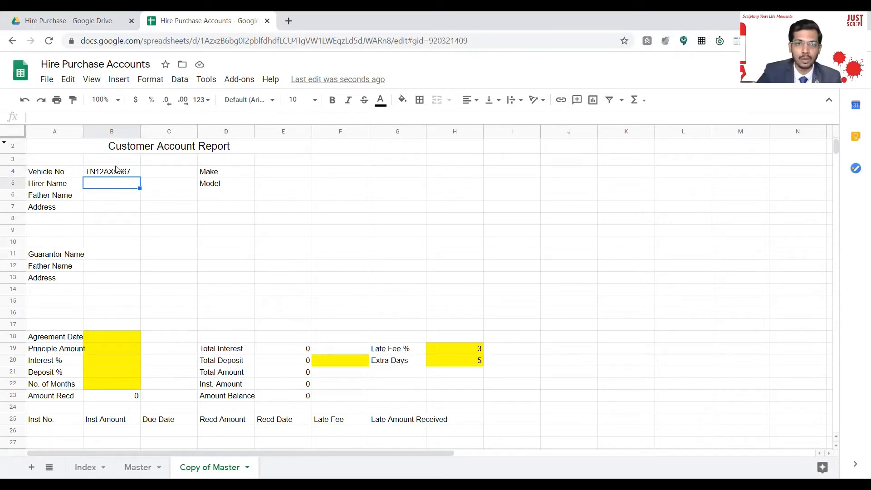
click(105, 175)
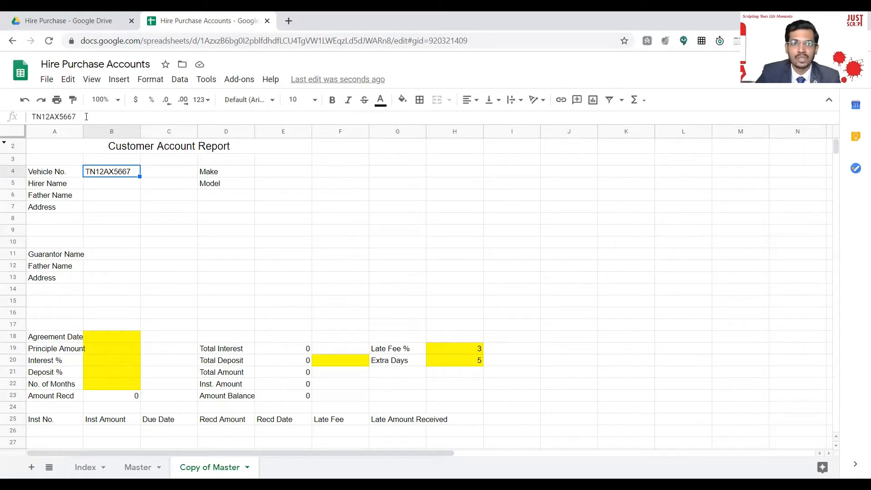
click(87, 117)
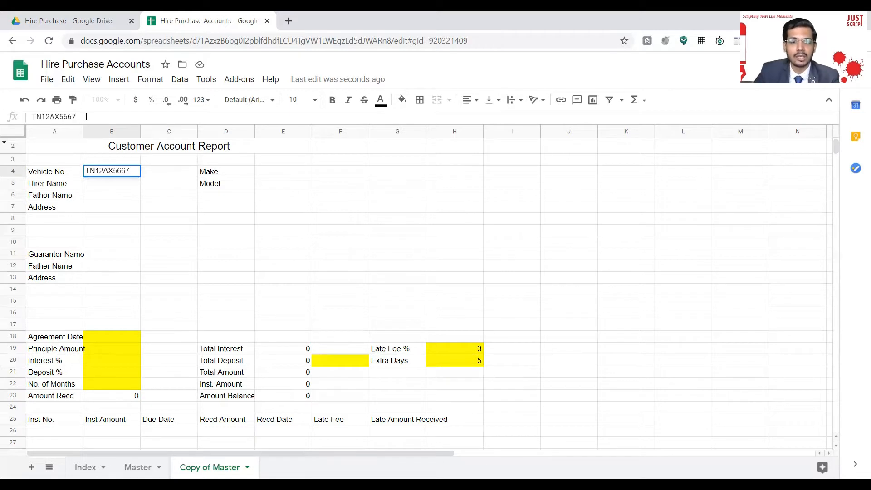
key(shift+Left)
key(shift+Left)
key(shift+Left)
key(shift+Left)
key(shift+Left)
key(shift+Left)
key(shift+Left)
key(shift+Left)
key(shift+Left)
key(shift+Left)
key(ctrl+c)
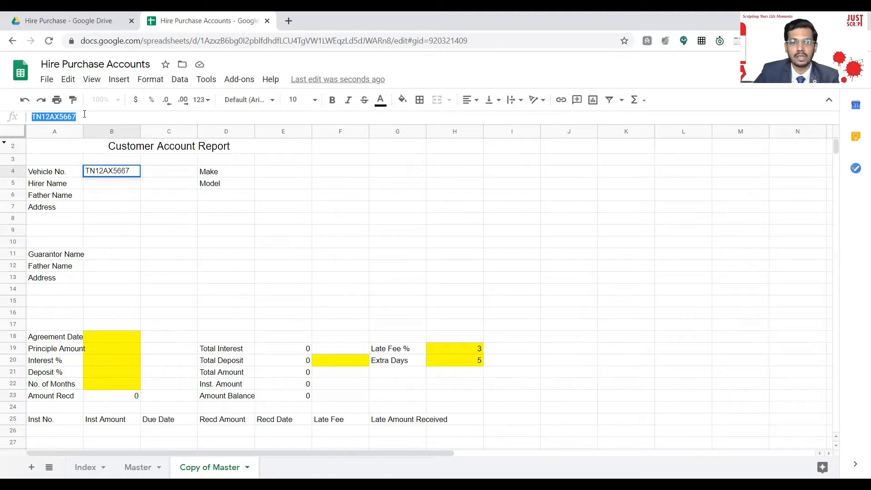
click(220, 209)
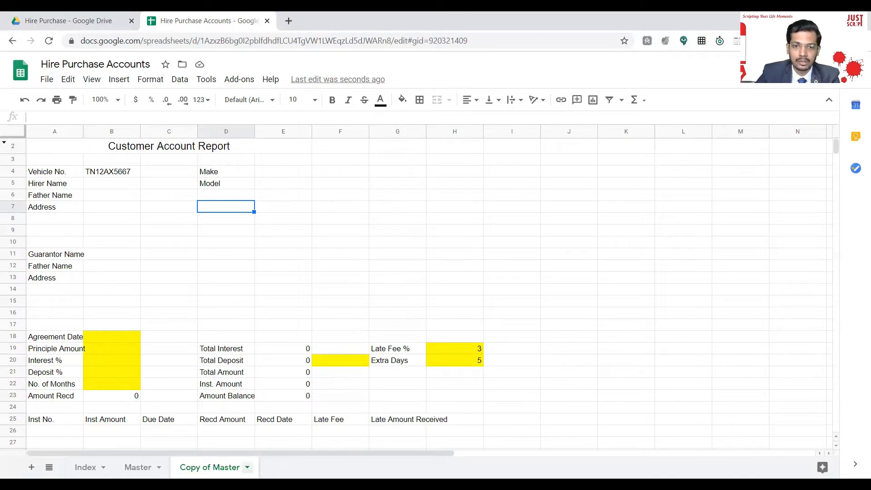
click(247, 468)
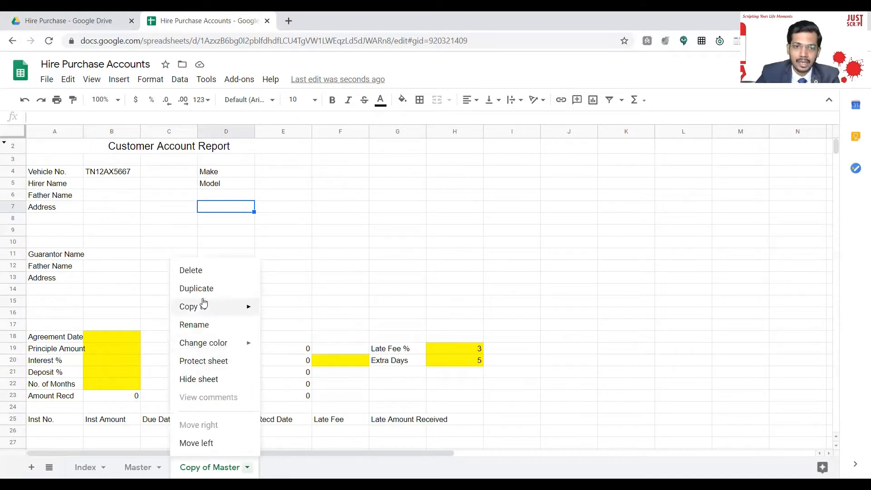
click(206, 325)
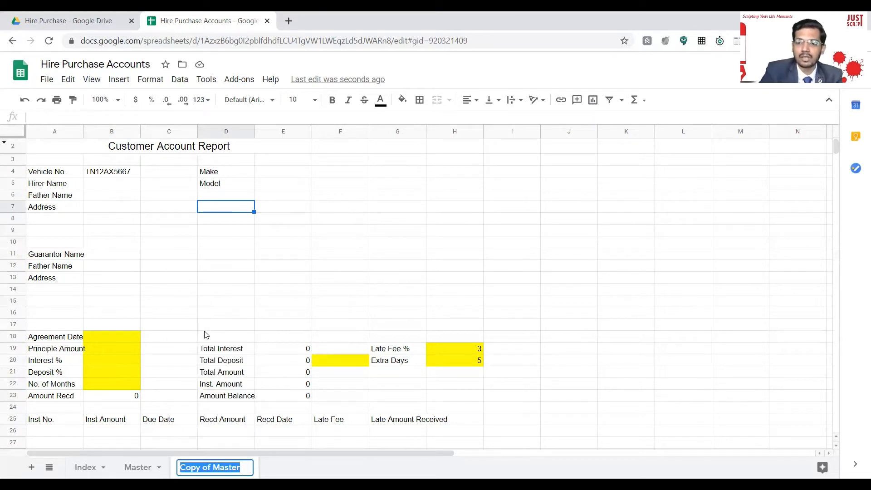
key(BackSpace)
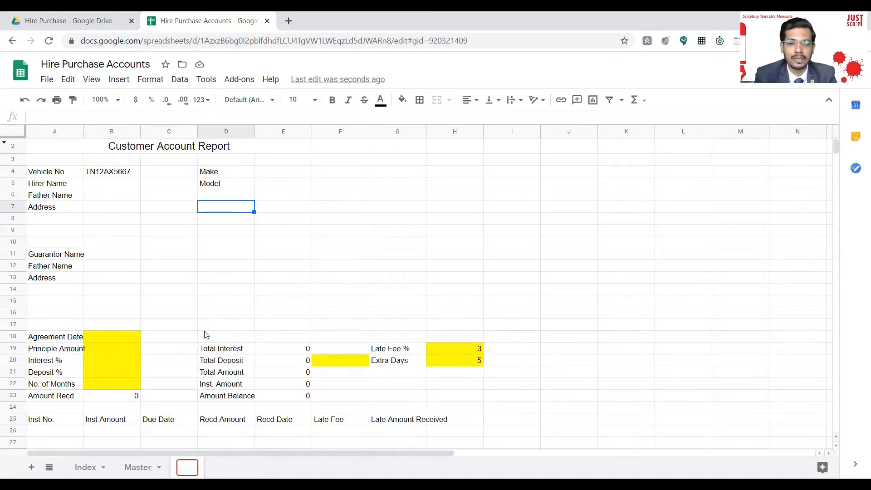
key(ctrl+v)
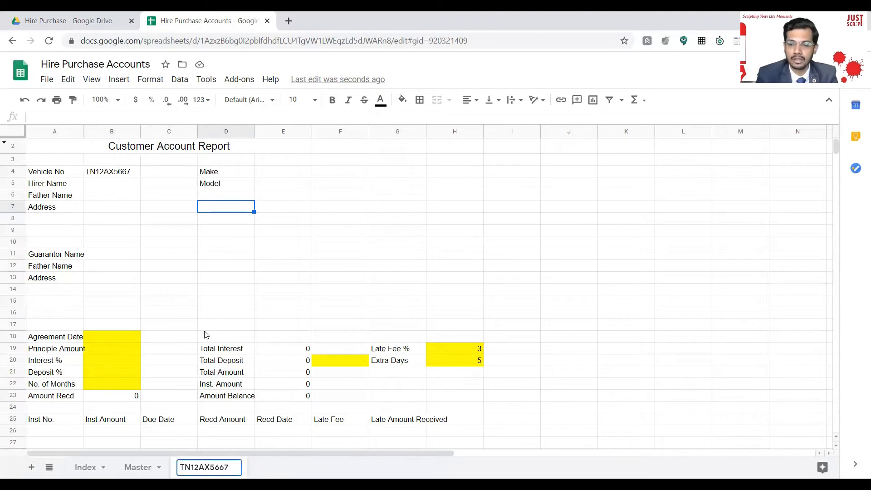
key(Return)
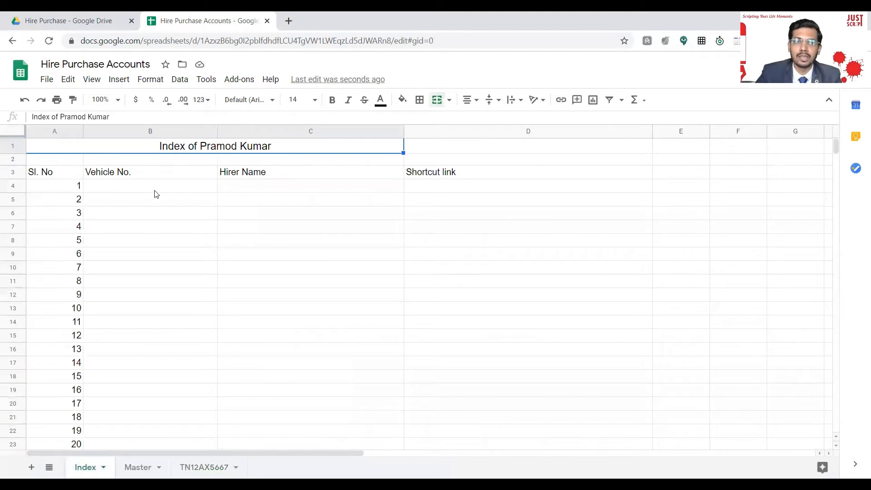
click(156, 188)
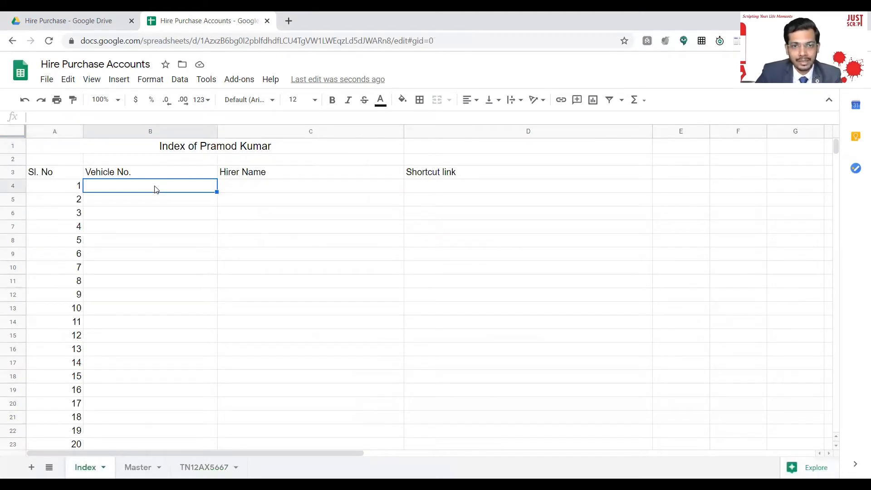
double_click(155, 186)
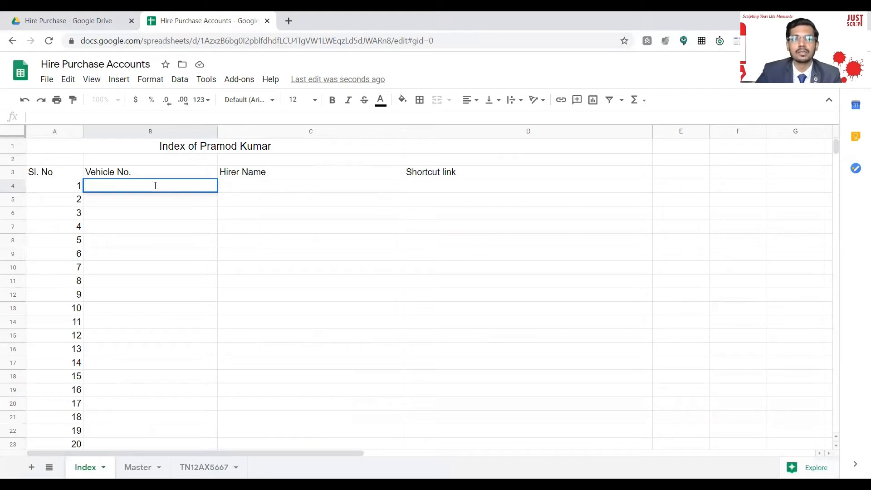
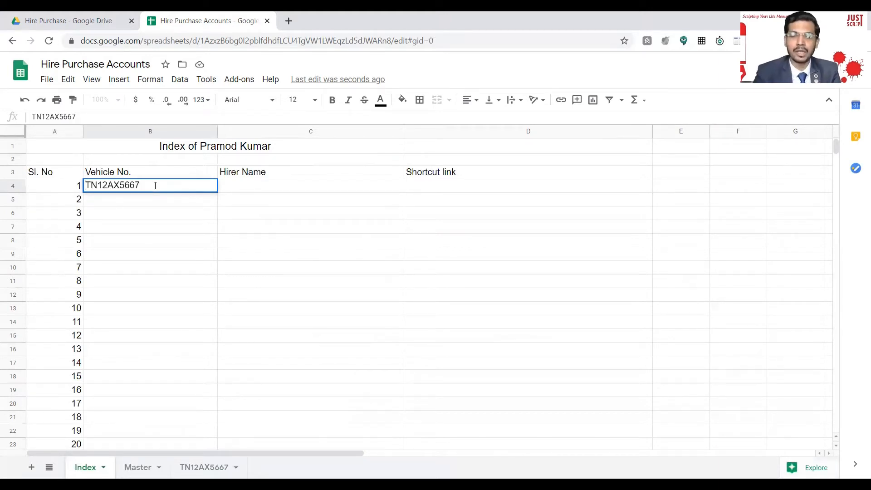
key(Return)
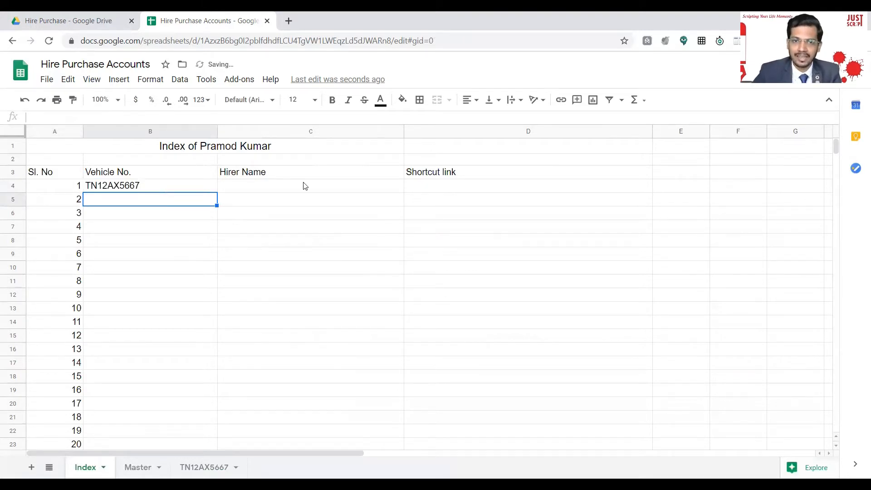
click(463, 189)
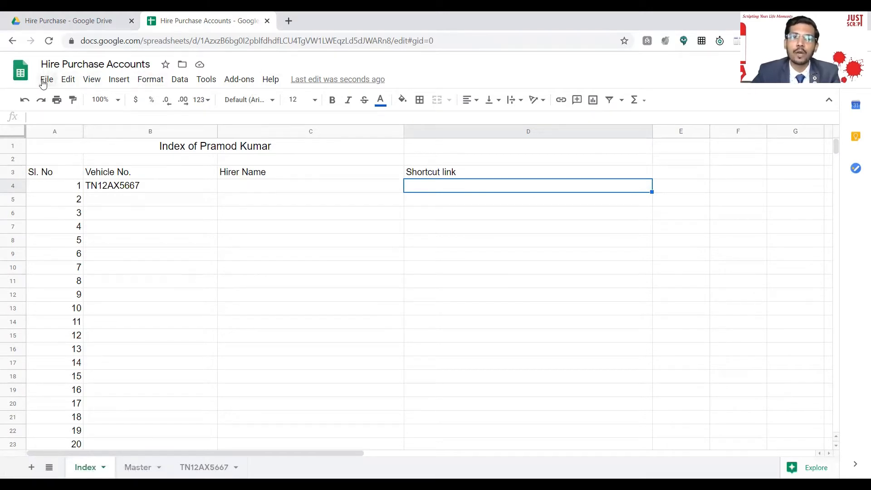
click(120, 82)
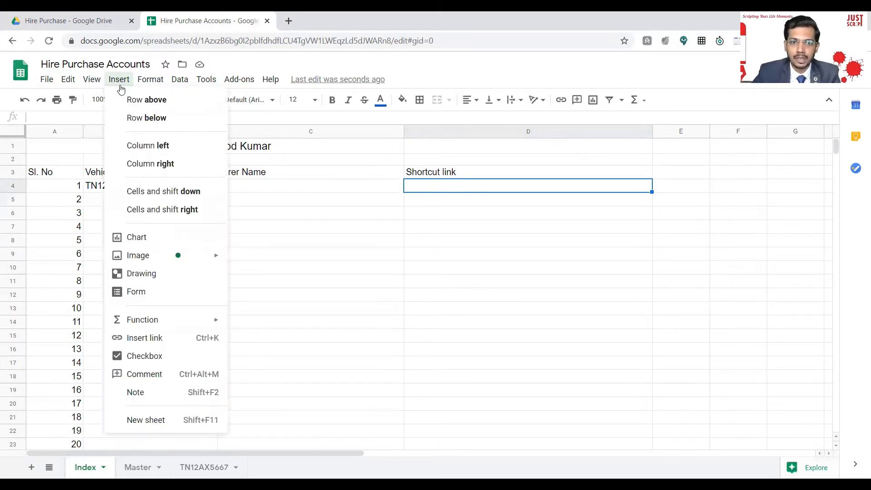
click(143, 339)
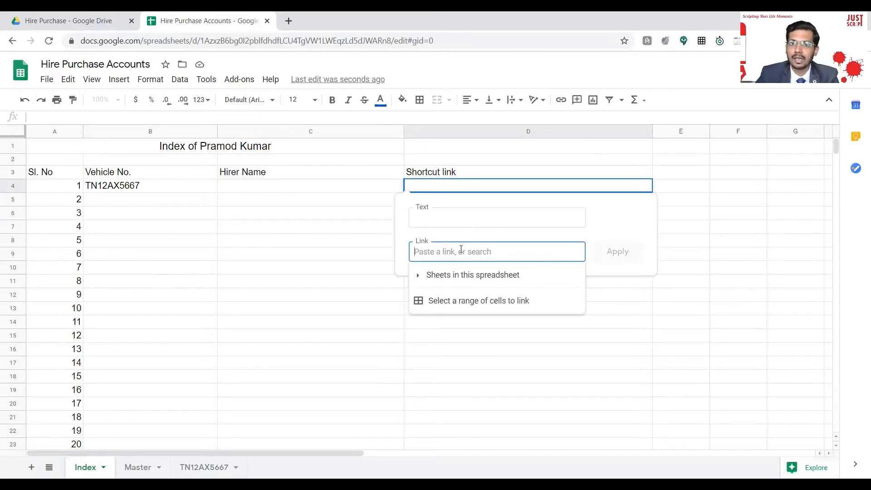
click(447, 217)
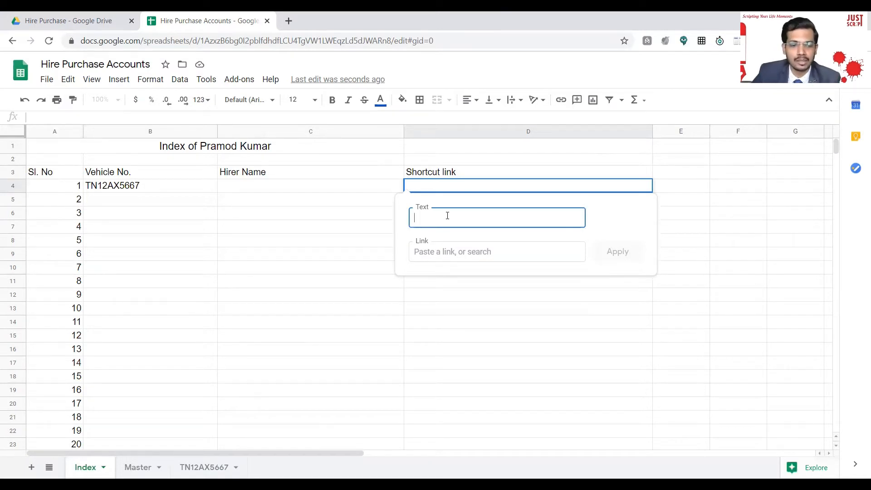
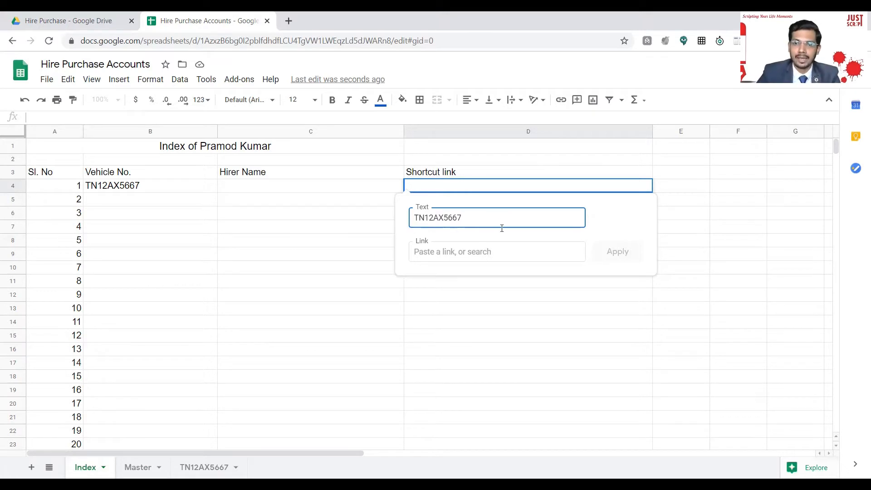
click(443, 254)
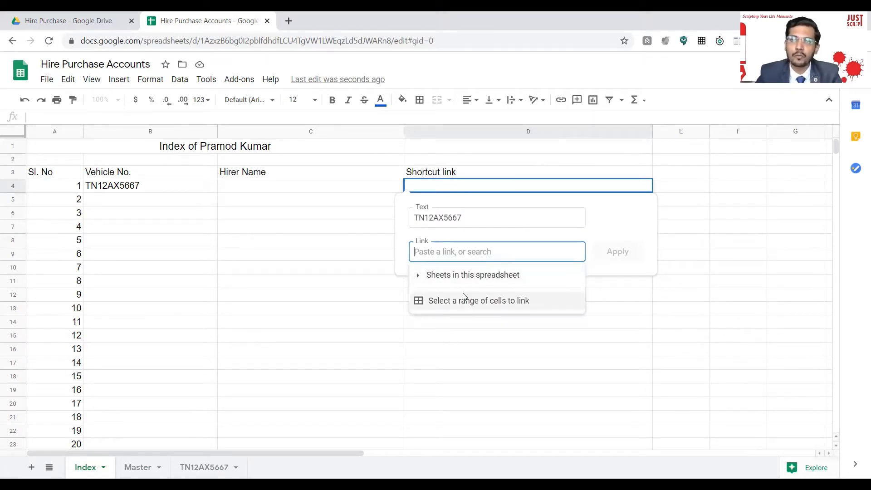
click(446, 276)
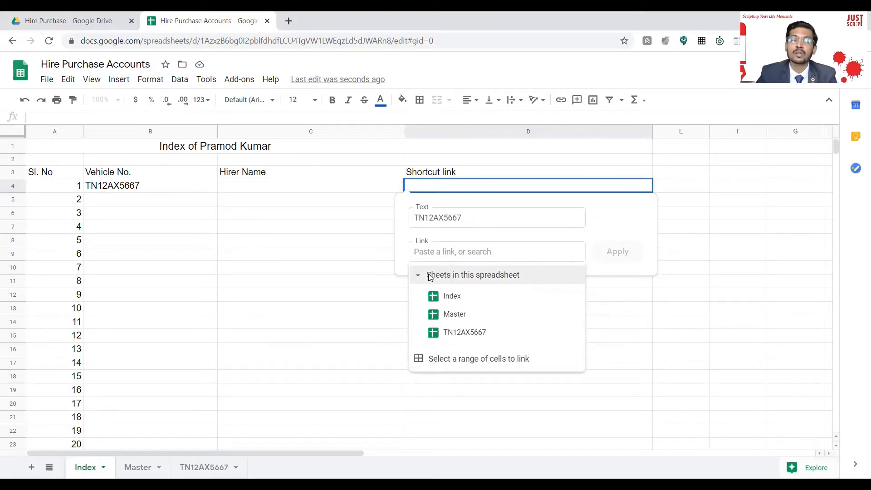
click(468, 334)
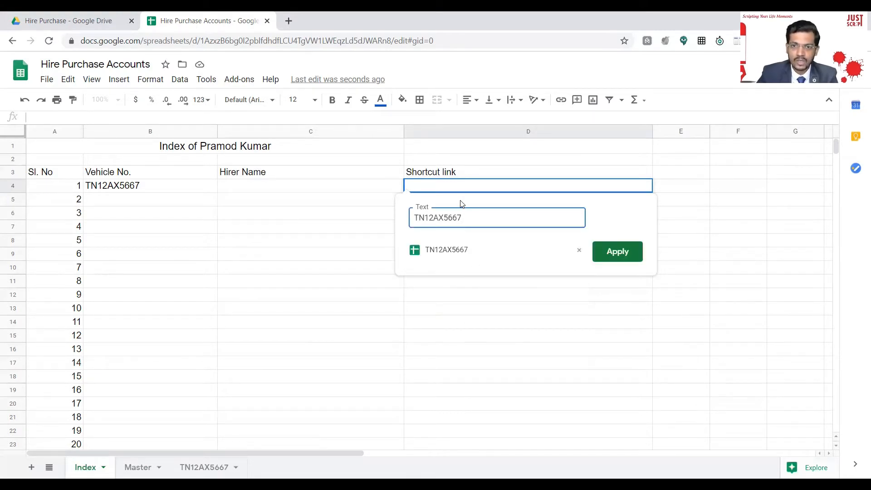
click(624, 254)
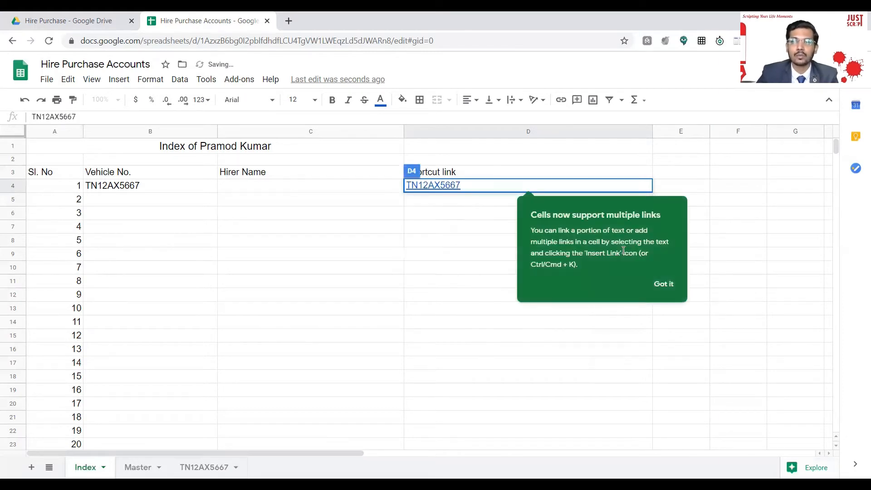
click(664, 284)
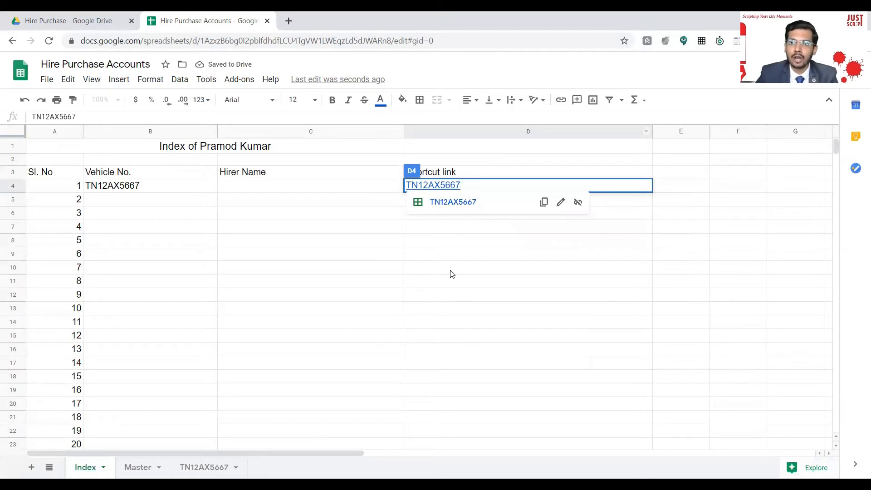
click(505, 265)
click(435, 186)
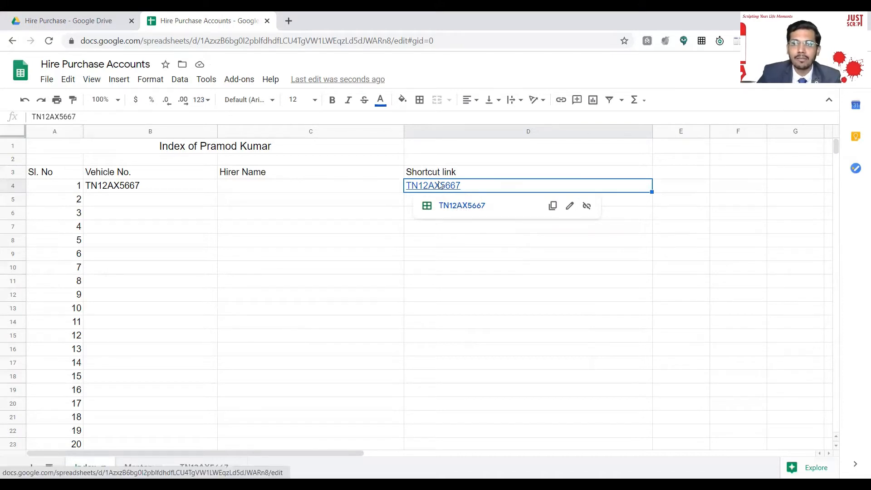
click(470, 207)
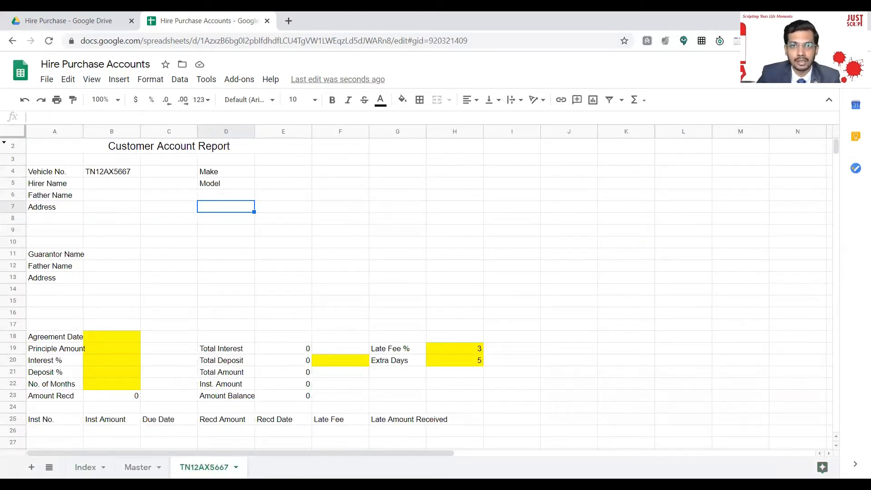
click(104, 185)
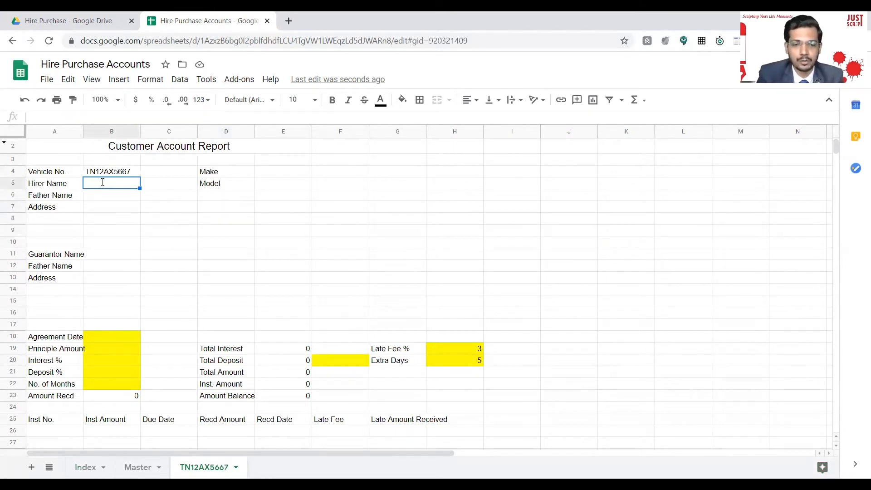
text(Jayesh)
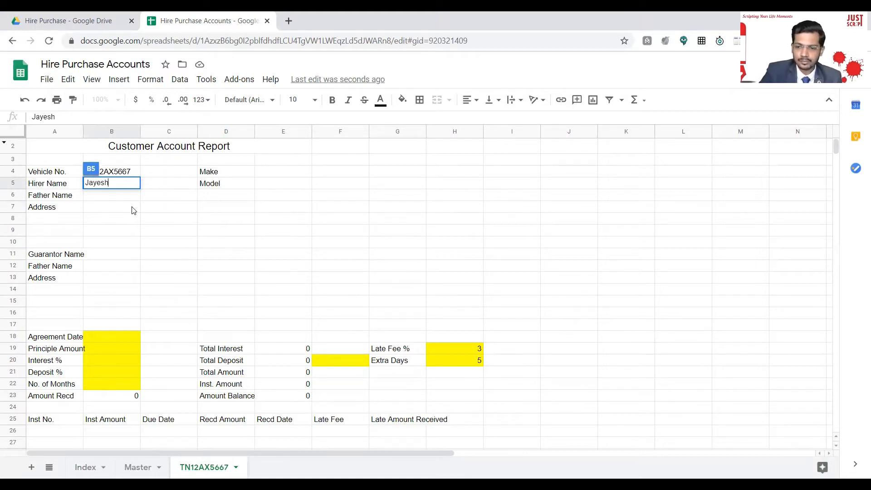
key(Return)
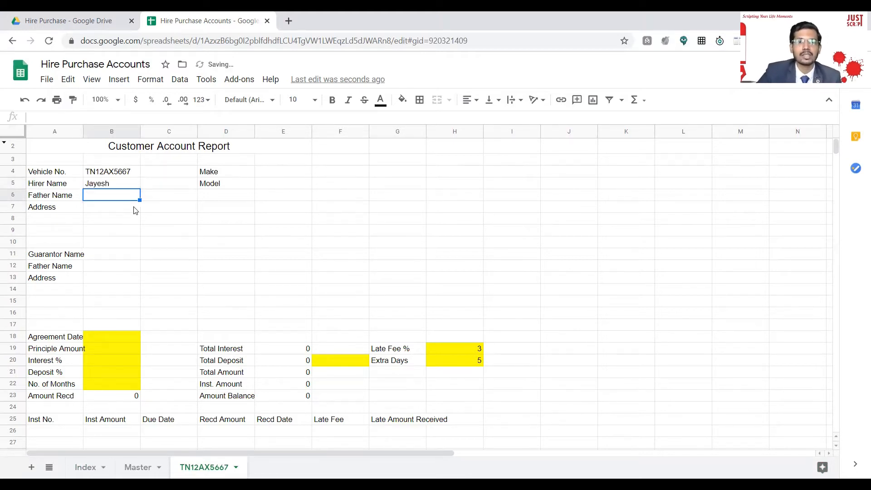
scroll(136, 210, down, 5)
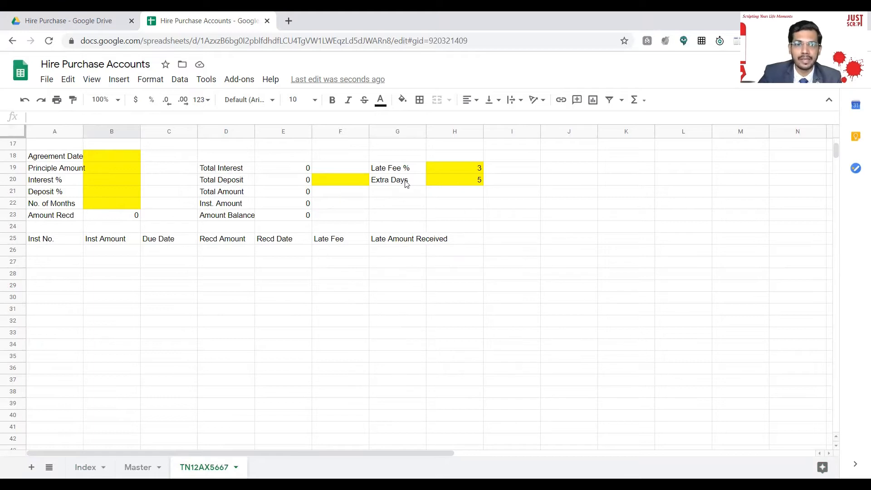
Set the Agreement Date in B18 to 24-Sep-2020 using the date picker.
click(111, 159)
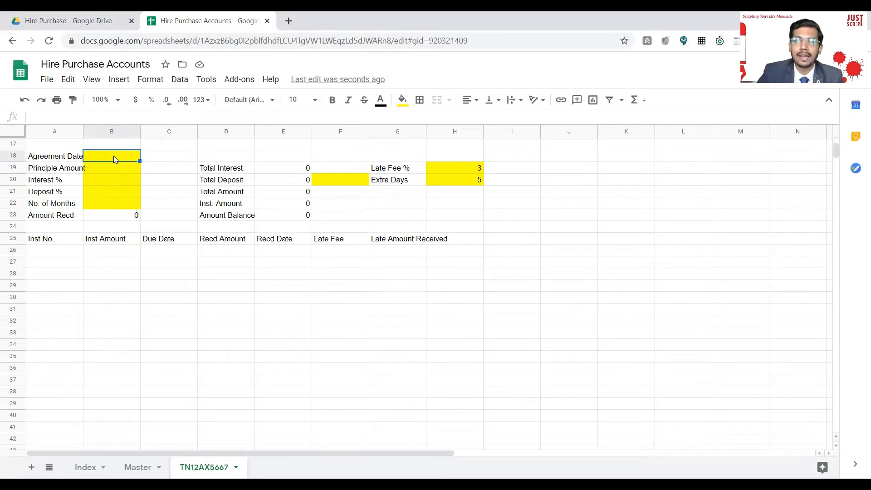
double_click(113, 156)
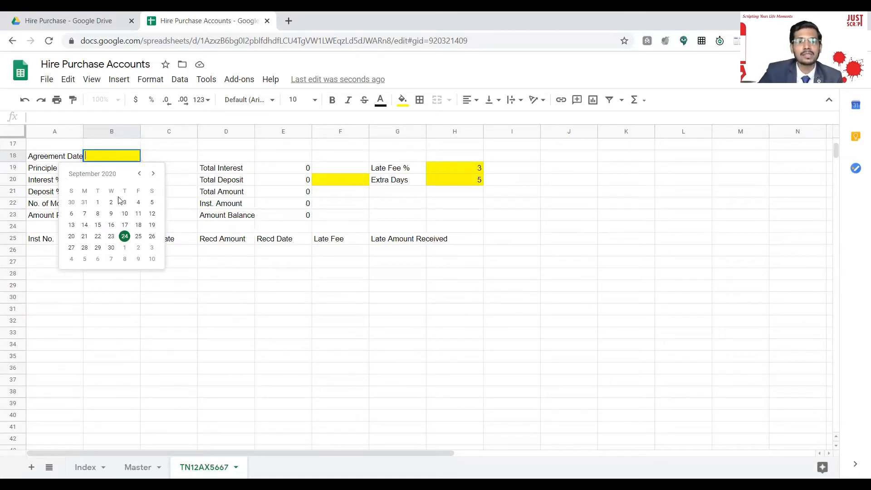
click(125, 237)
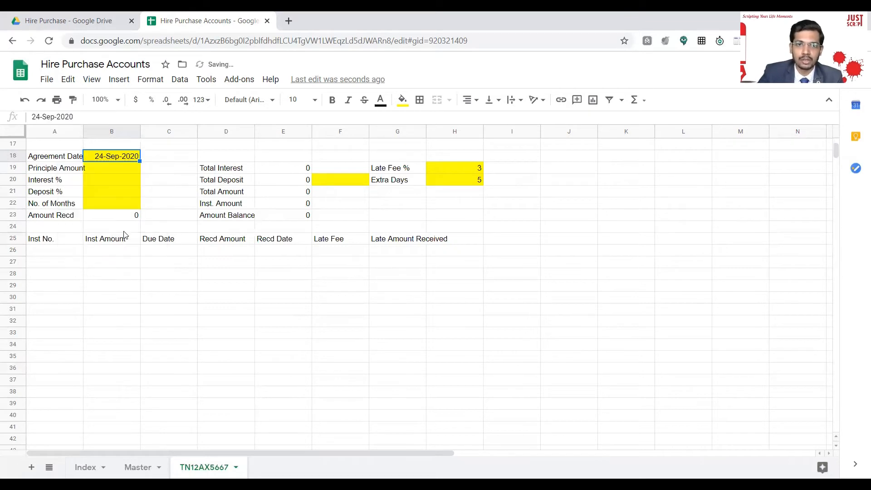
Enter principal 100000, 1% interest and 12 months, leaving Deposit % empty.
click(121, 168)
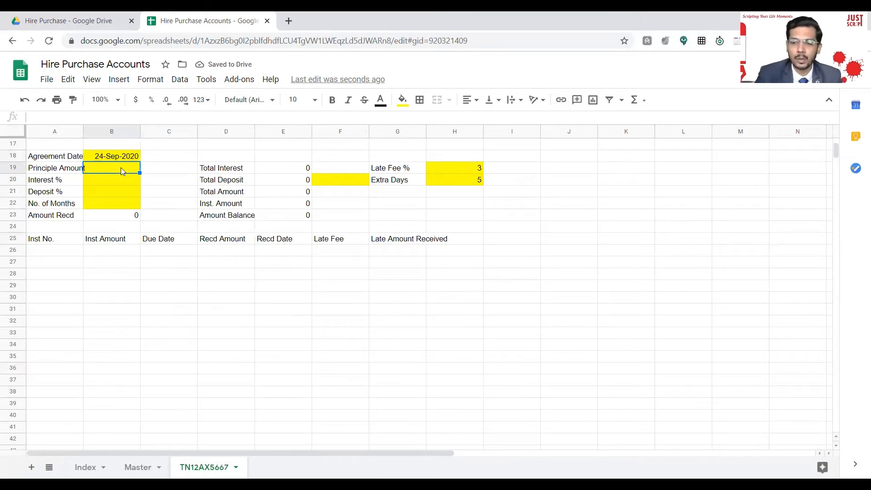
text(10000)
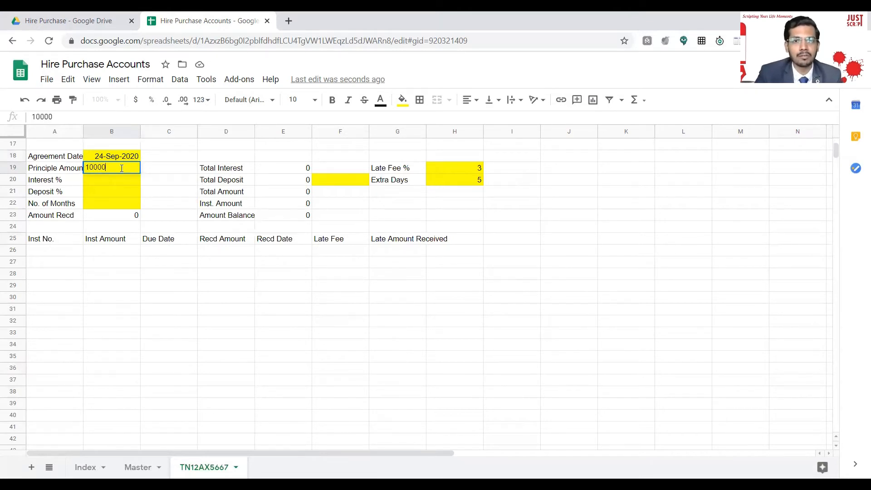
text(0)
key(Return)
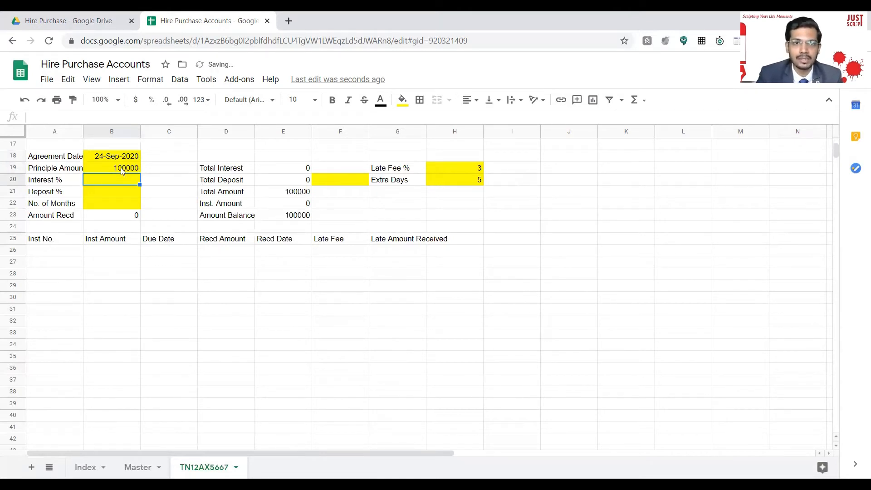
text(1)
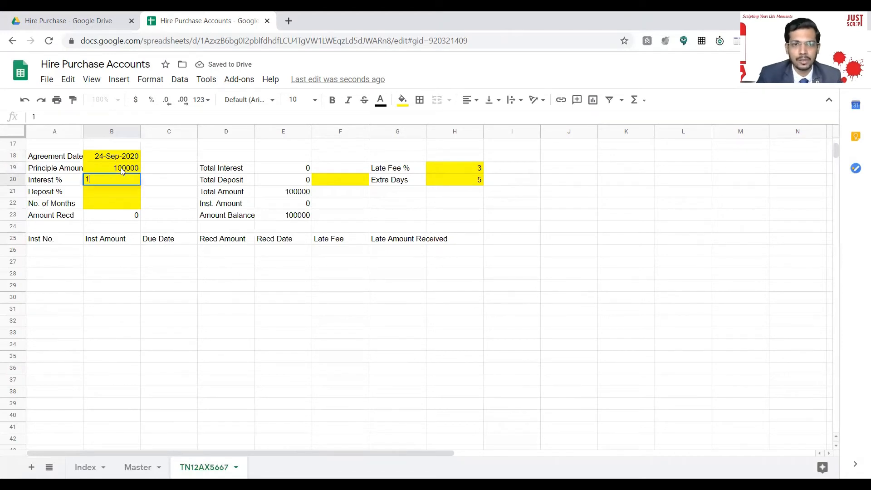
key(Return)
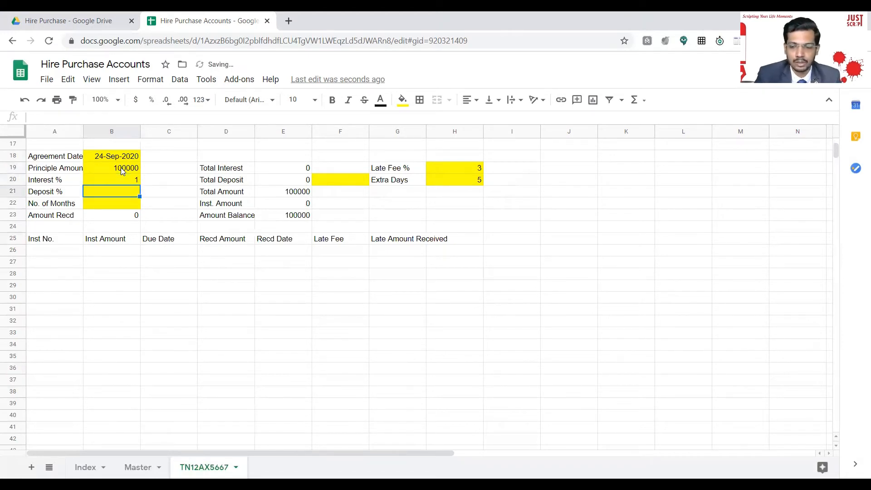
key(Down)
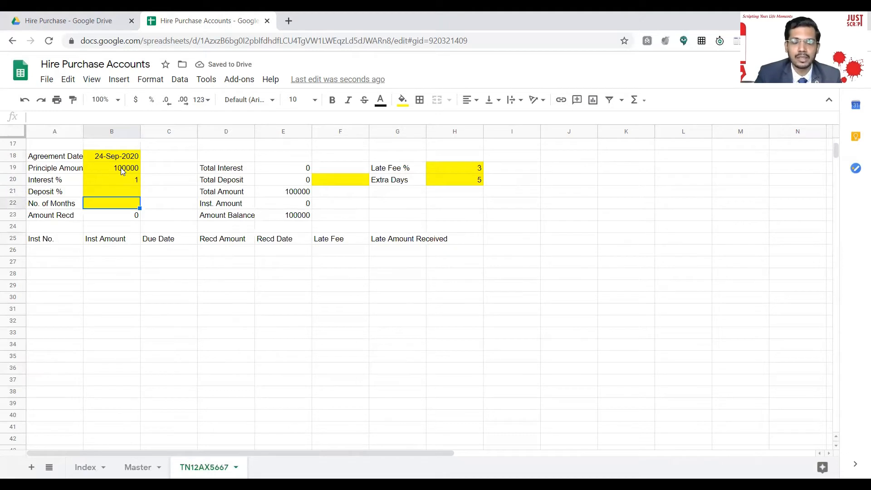
text(1)
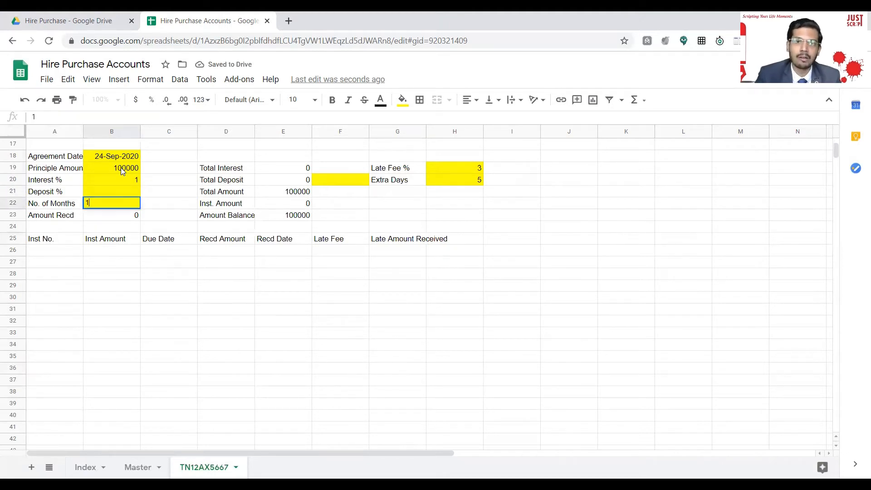
text(2)
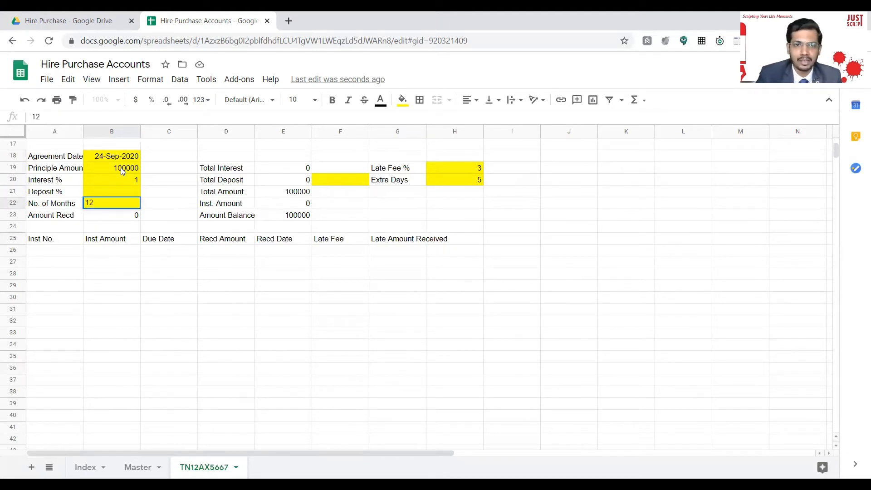
key(Return)
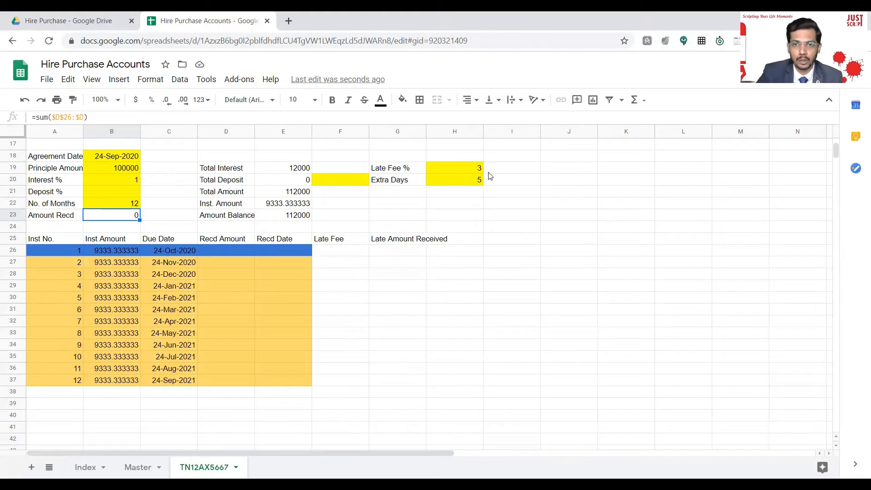
Change Extra Days in H20 from 5 to 4, below Late Fee % 3.
click(446, 168)
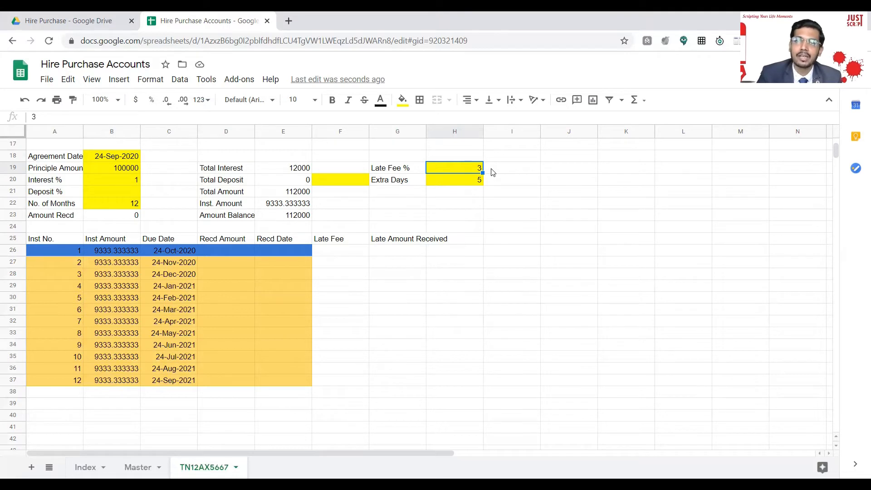
key(Down)
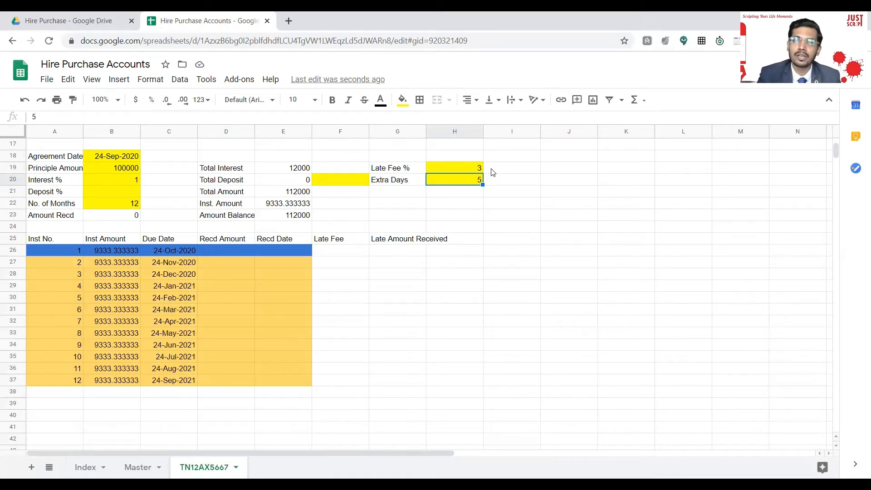
text(4)
key(Return)
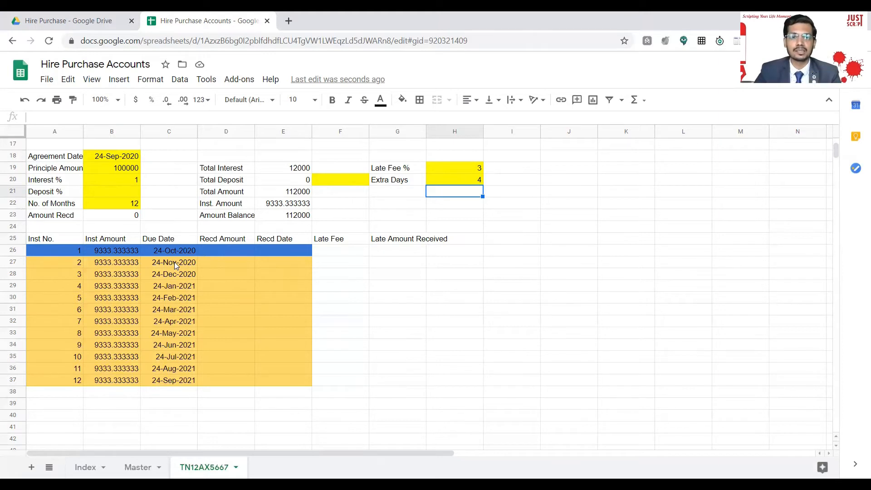
click(233, 251)
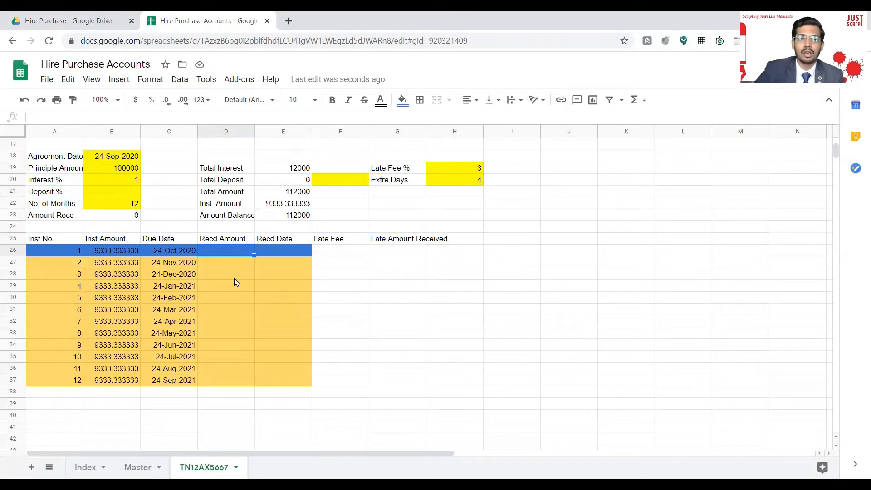
text(9333)
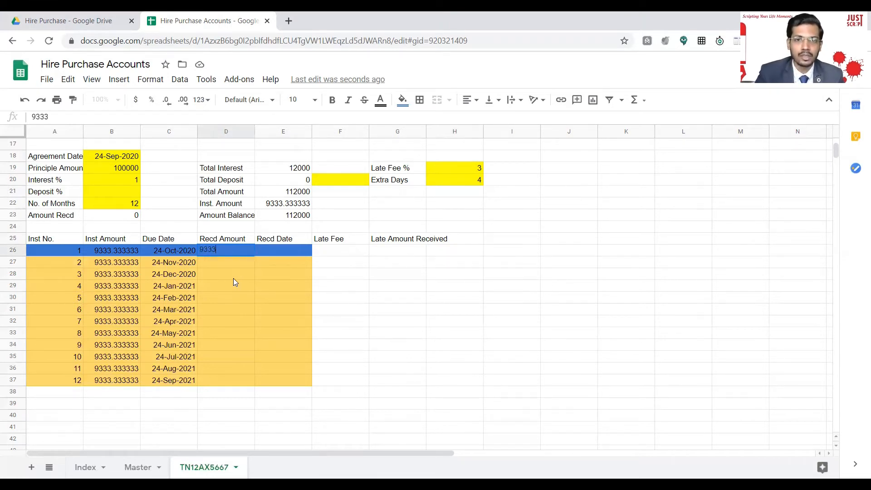
key(Return)
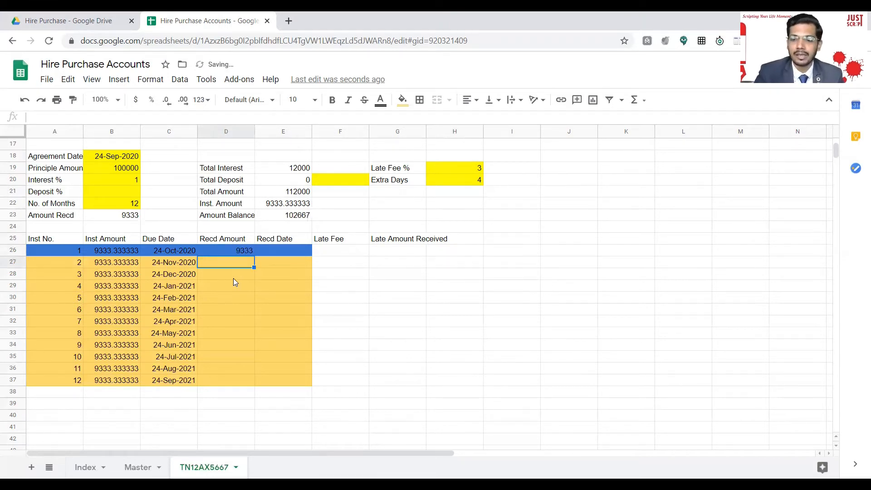
key(Up)
key(Right)
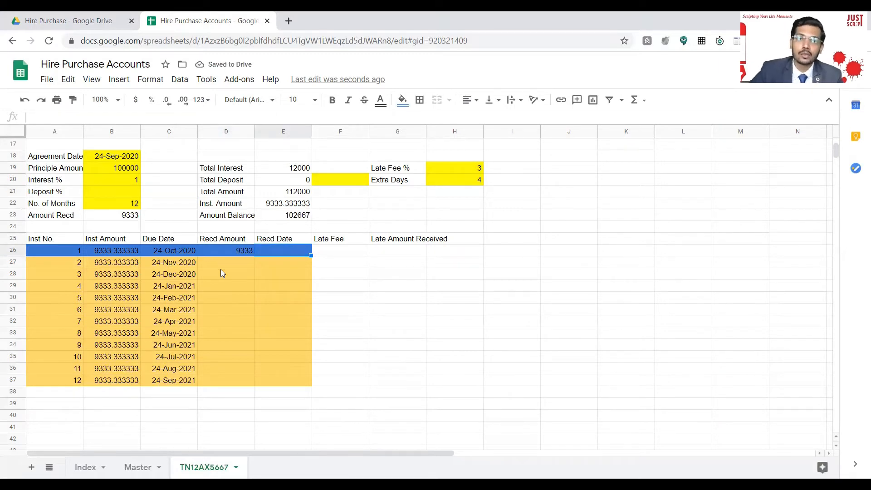
Set installment 1's received date to 29-Oct-2020 with the date picker, producing a 280 late fee.
double_click(281, 249)
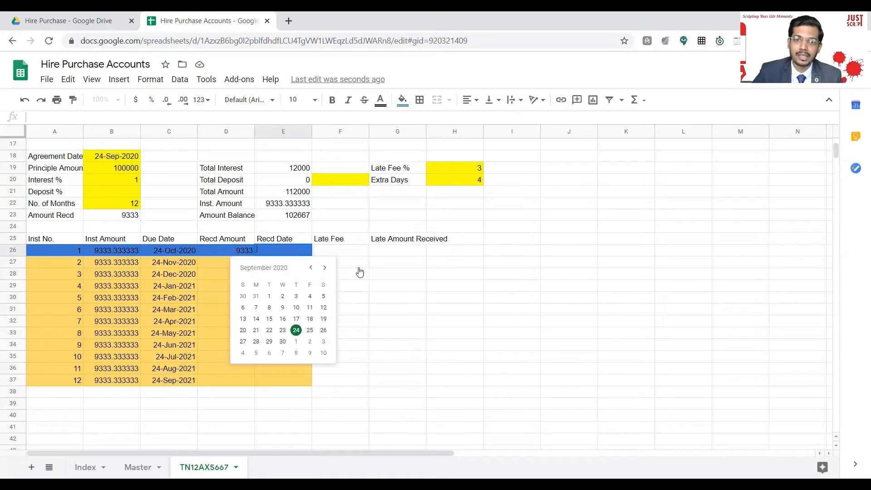
click(324, 267)
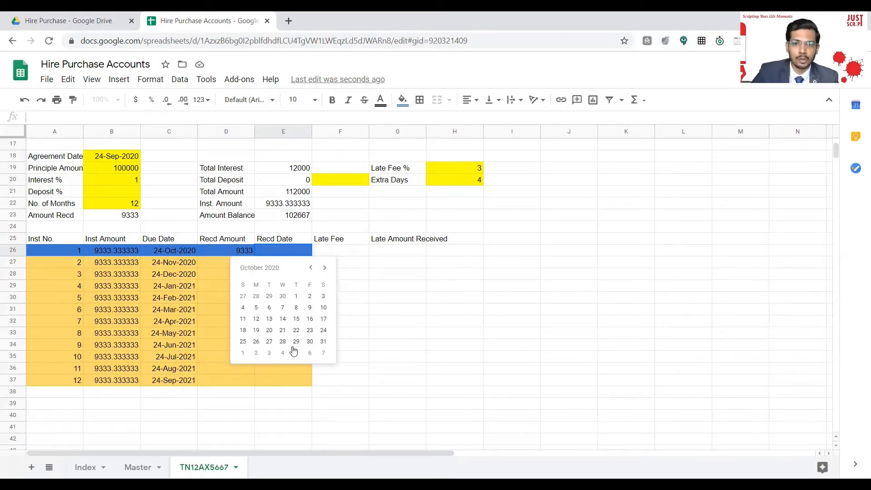
click(325, 331)
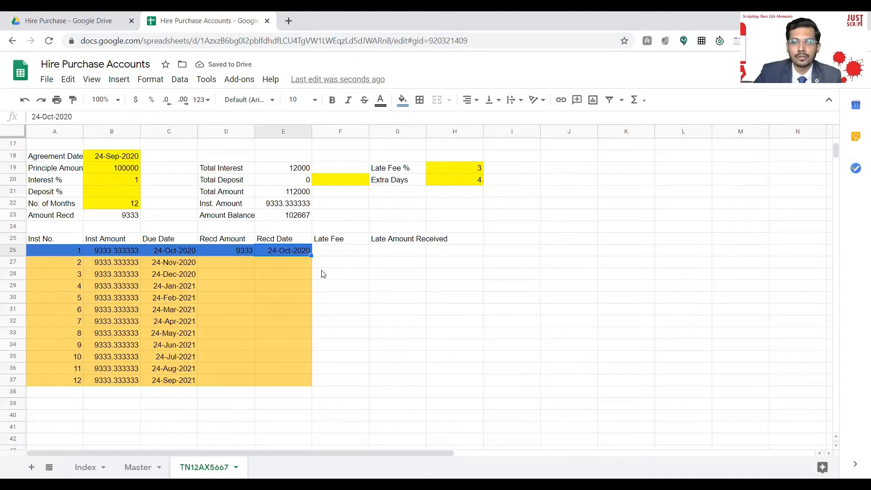
double_click(284, 250)
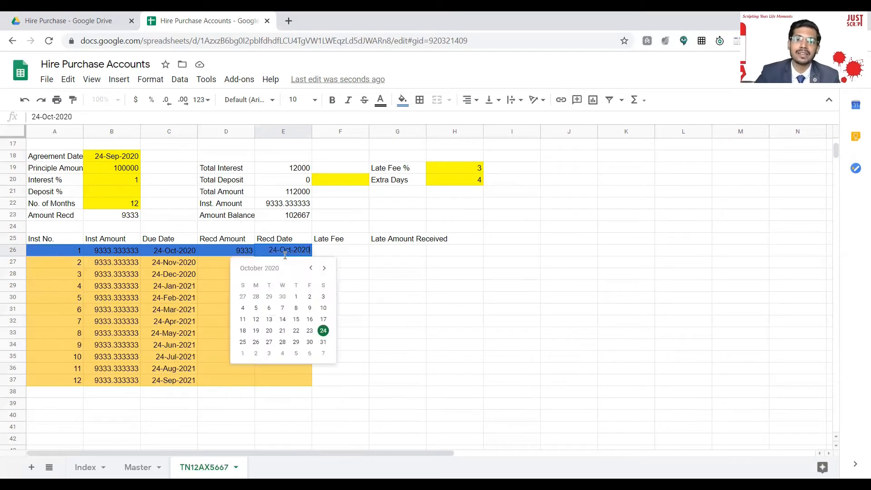
click(269, 343)
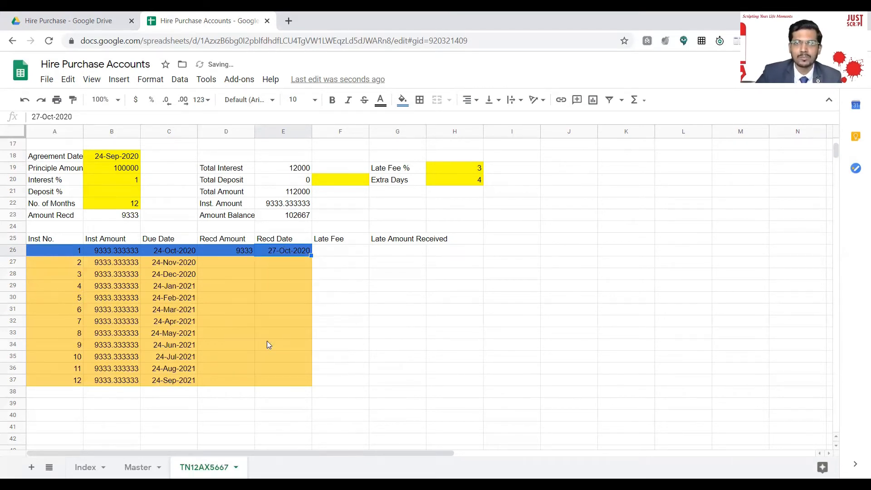
double_click(294, 251)
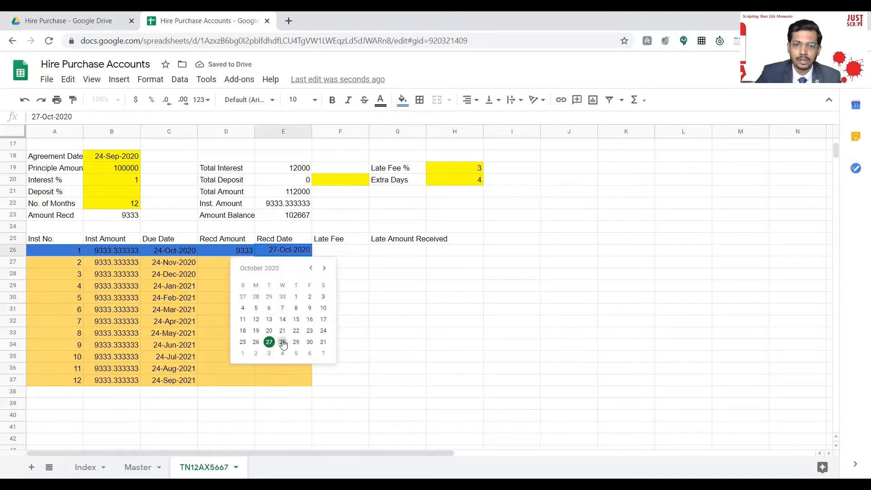
click(282, 341)
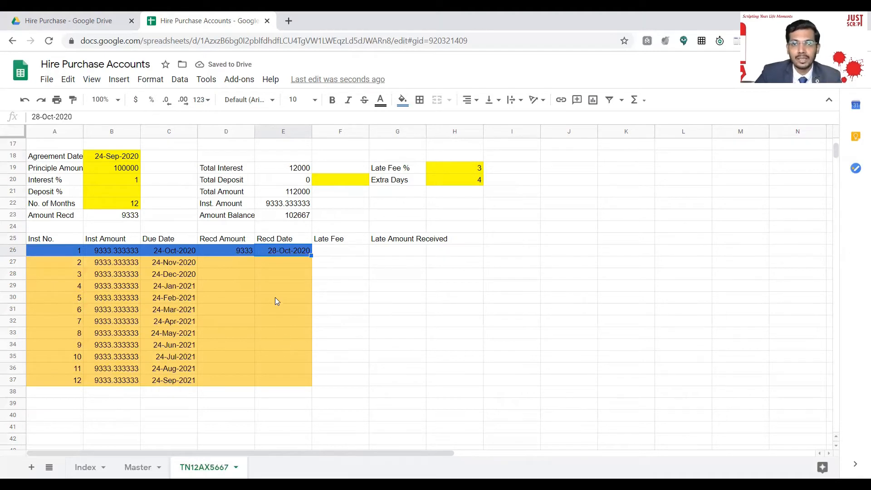
double_click(282, 249)
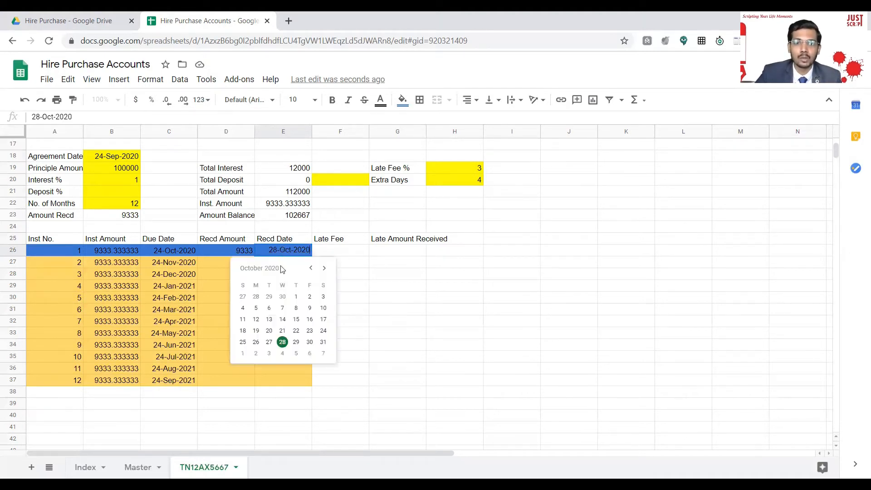
click(296, 342)
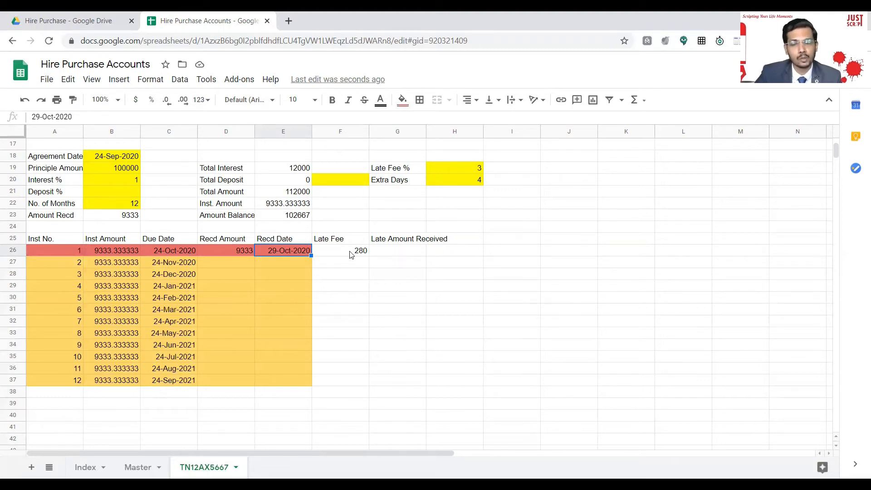
Set installment 1's late amount received date to 29-Oct-2020.
click(412, 253)
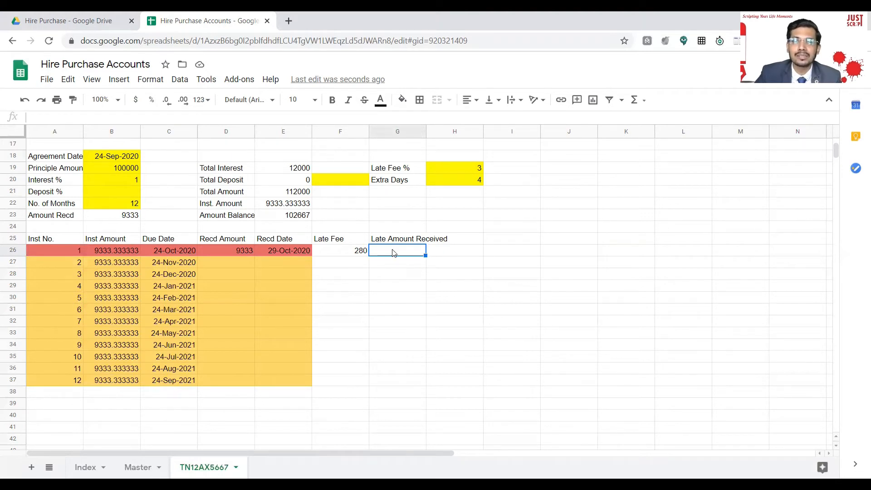
double_click(394, 252)
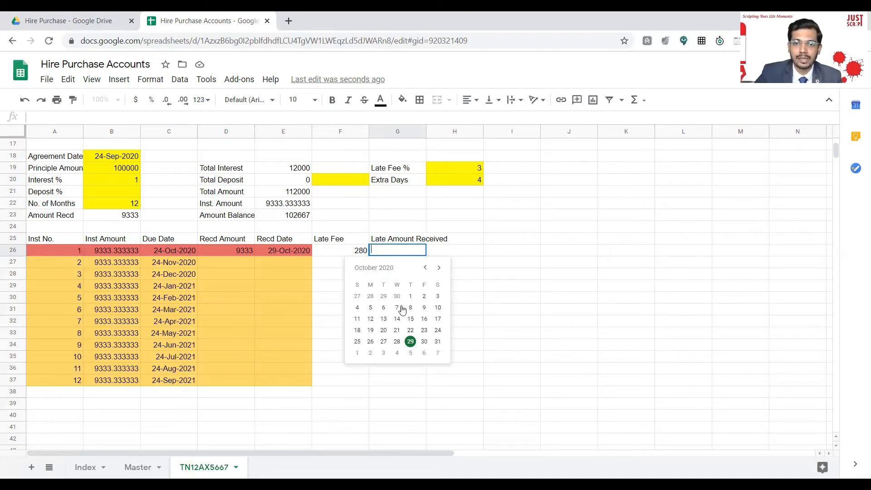
click(410, 343)
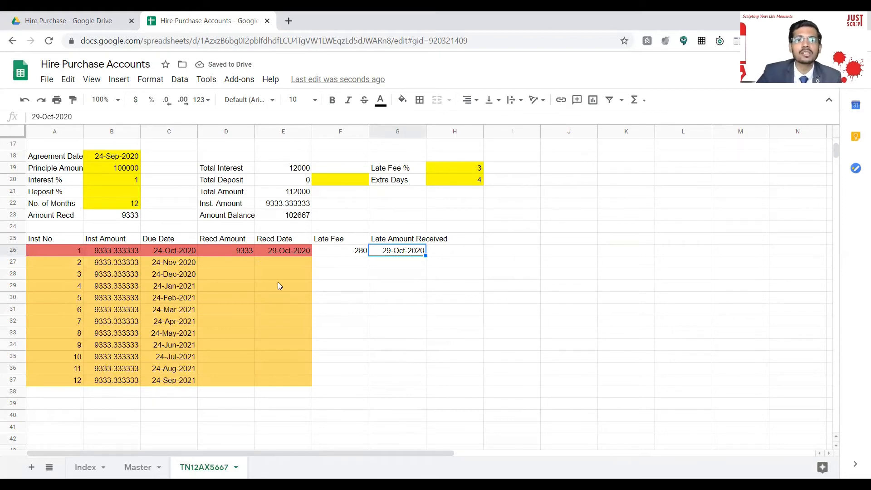
Switch to the Master sheet's empty Customer Account Report template, then open the phone's Google apps folder.
scroll(277, 196, up, 1)
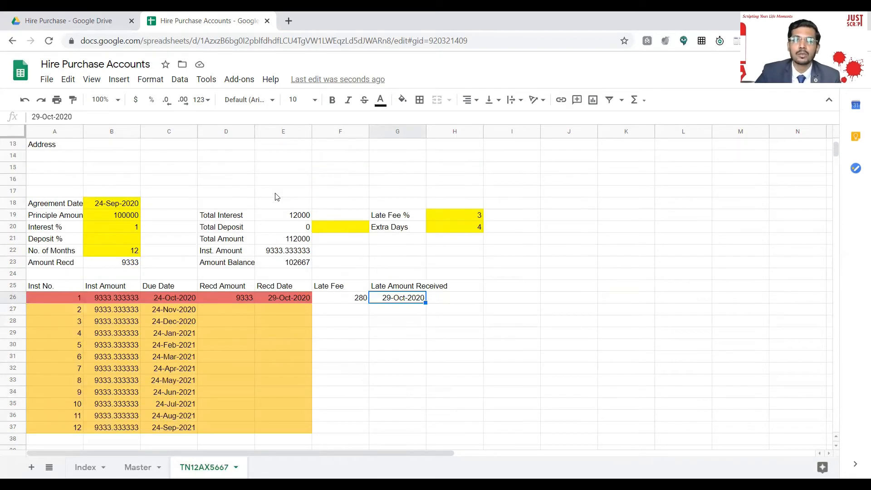
scroll(276, 197, up, 4)
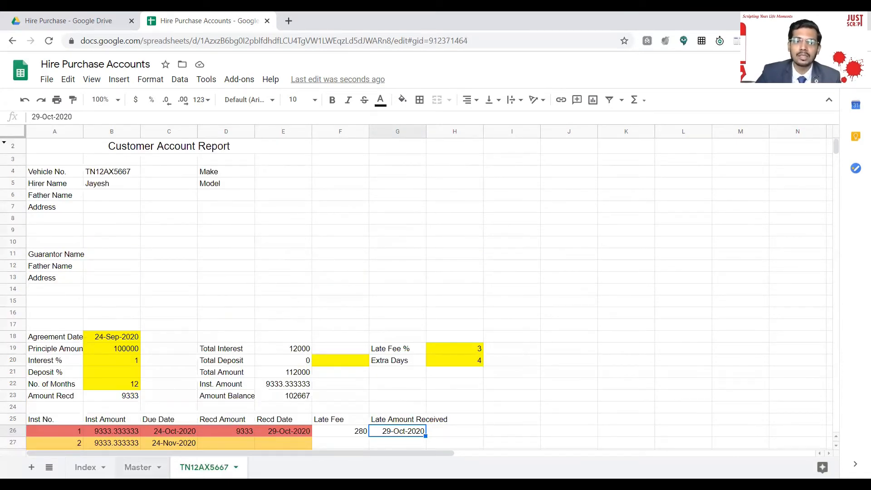
click(158, 467)
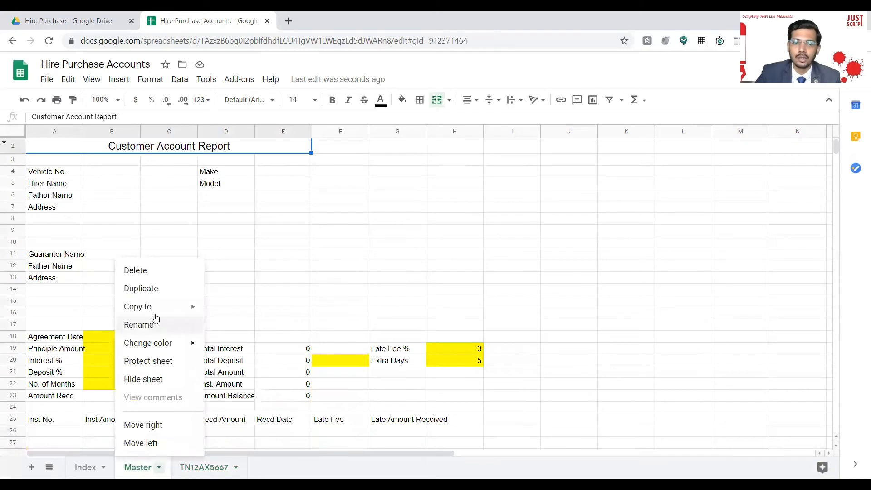
click(368, 290)
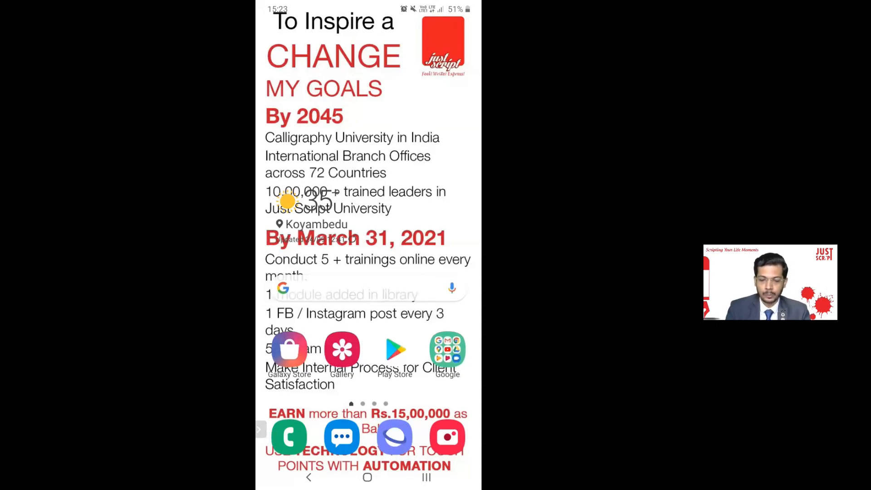
click(448, 350)
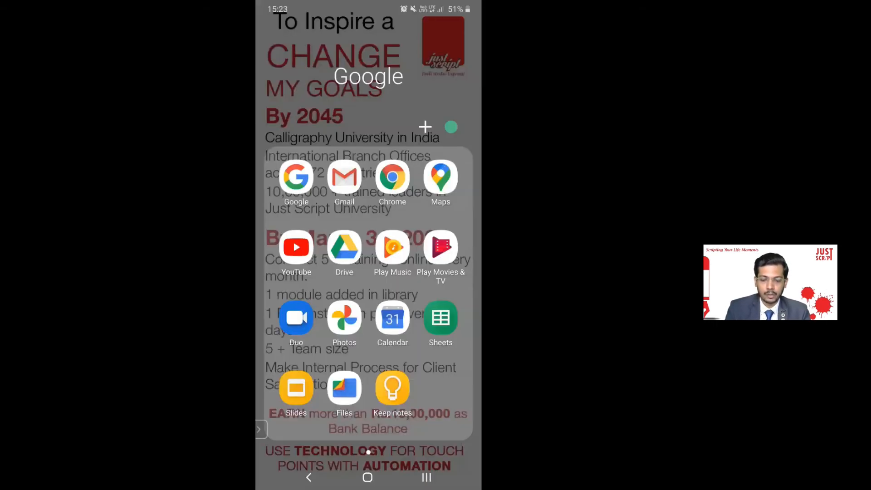
On the phone, open Hire Purchase Accounts from the Hire Purchase folder in Drive, using the owning account.
click(345, 247)
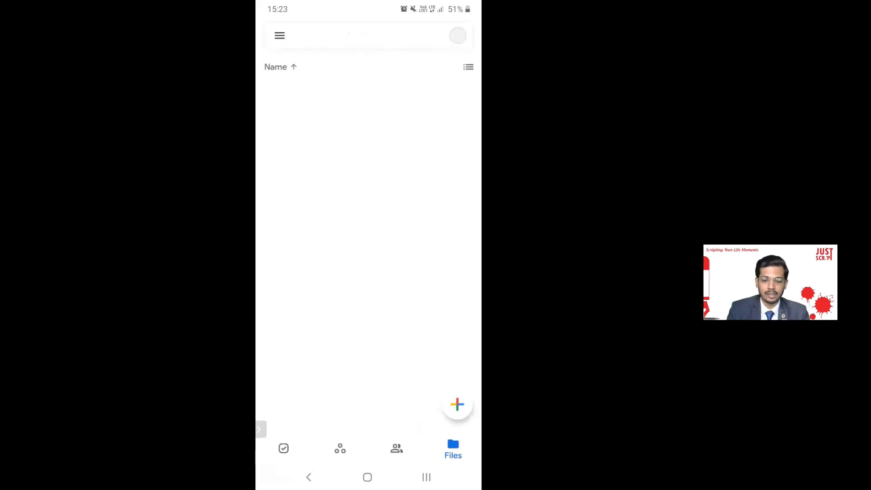
click(457, 35)
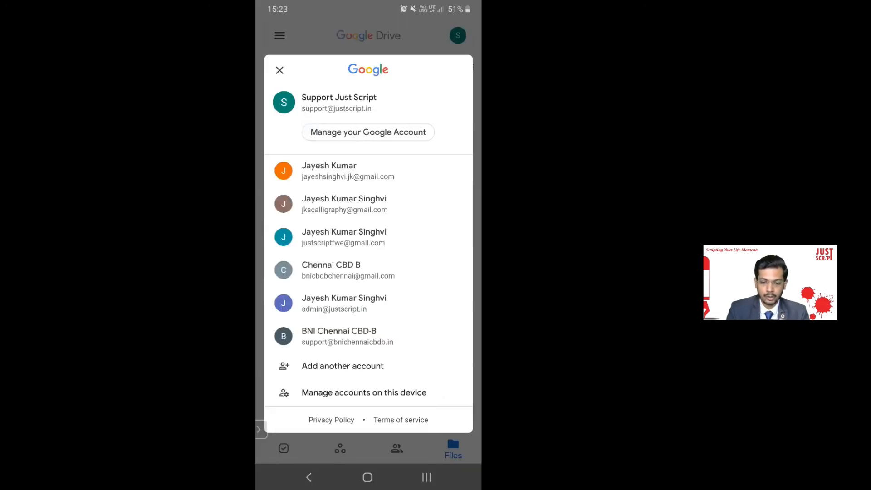
click(344, 237)
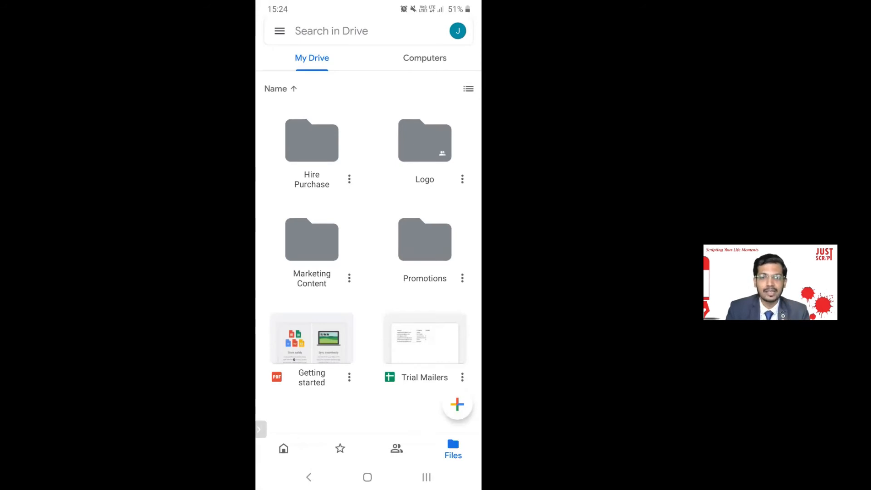
click(312, 150)
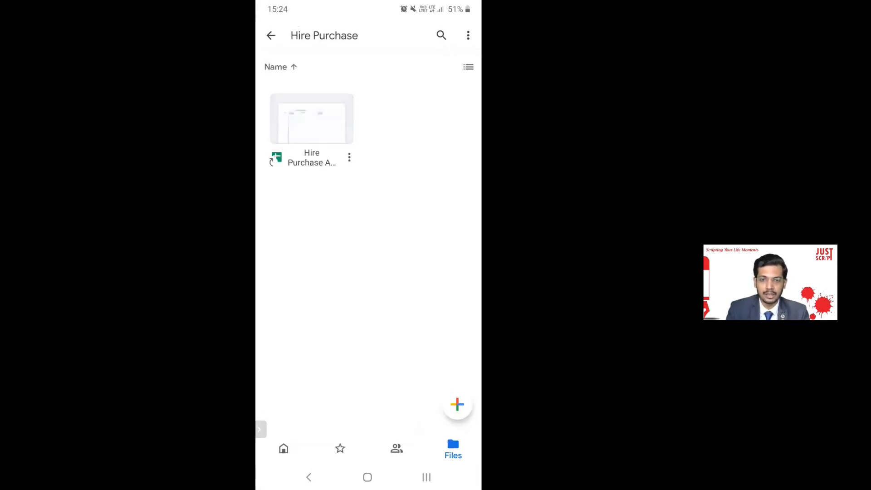
click(312, 128)
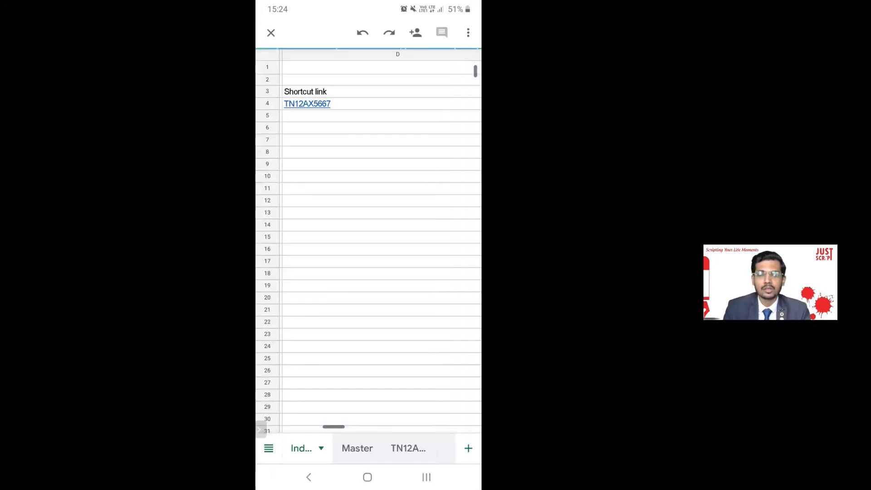
scroll(380, 240, left, 4)
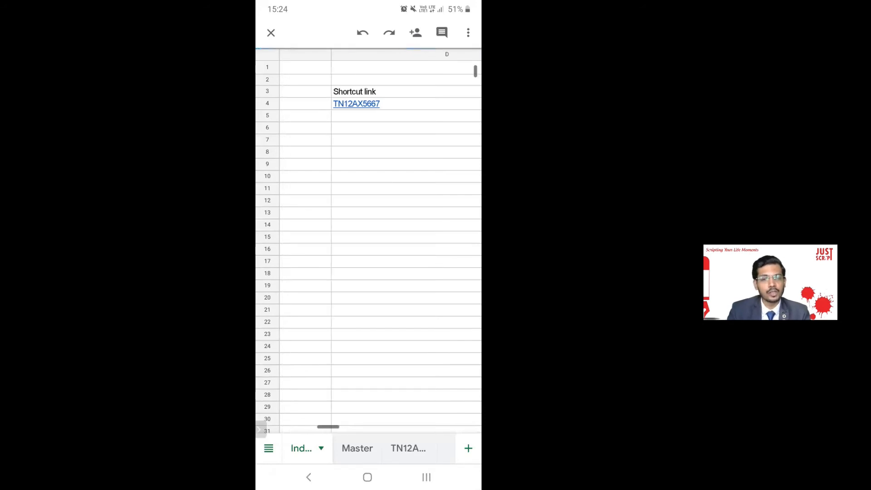
scroll(369, 246, left, 5)
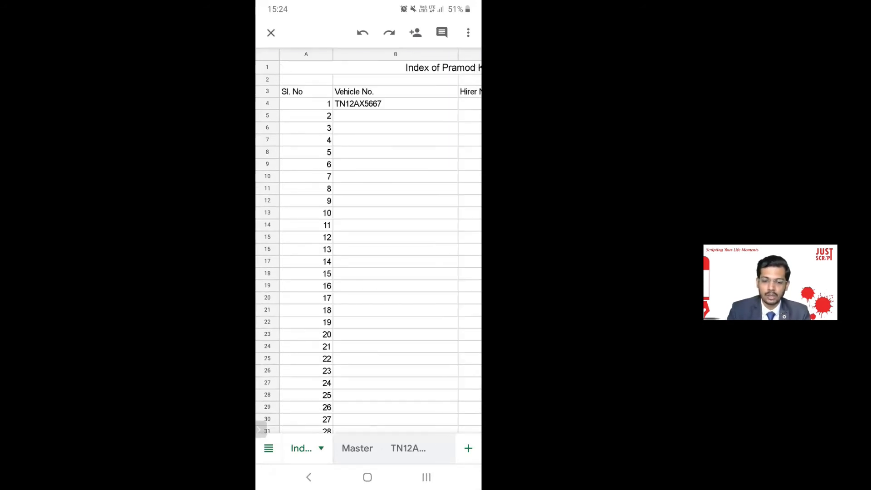
scroll(380, 249, right, 4)
scroll(380, 248, right, 5)
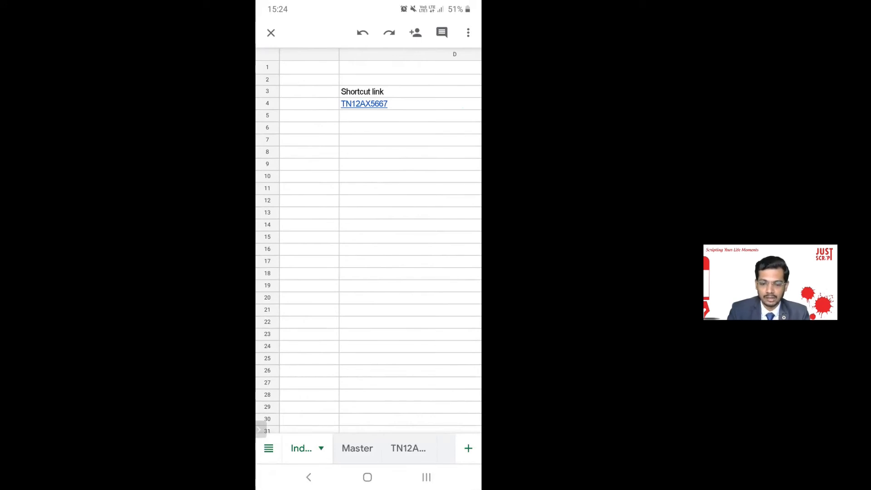
click(411, 140)
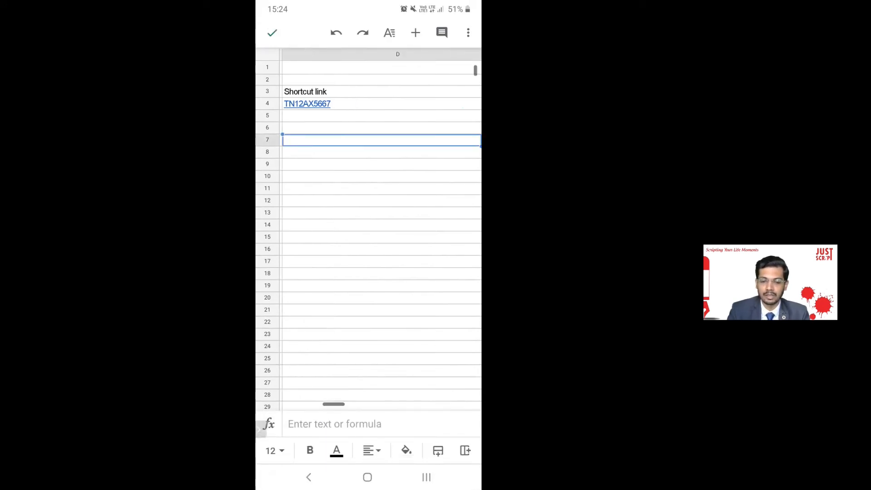
scroll(381, 236, left, 1)
click(272, 33)
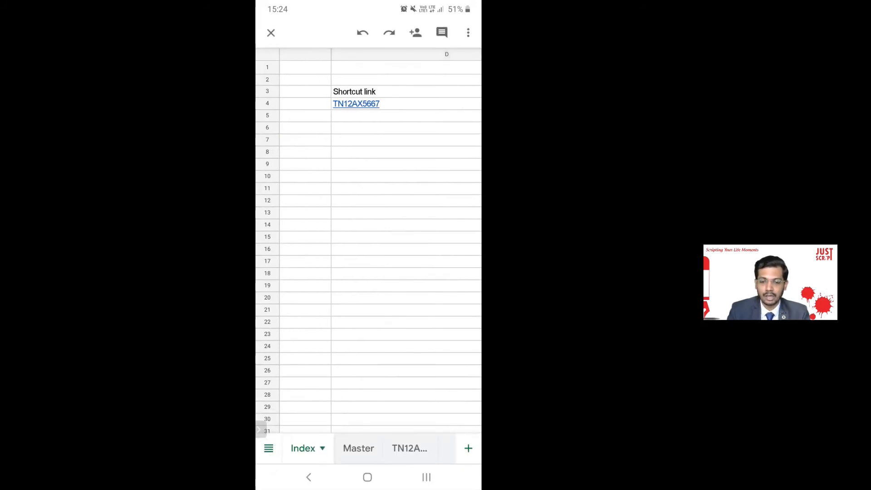
click(356, 103)
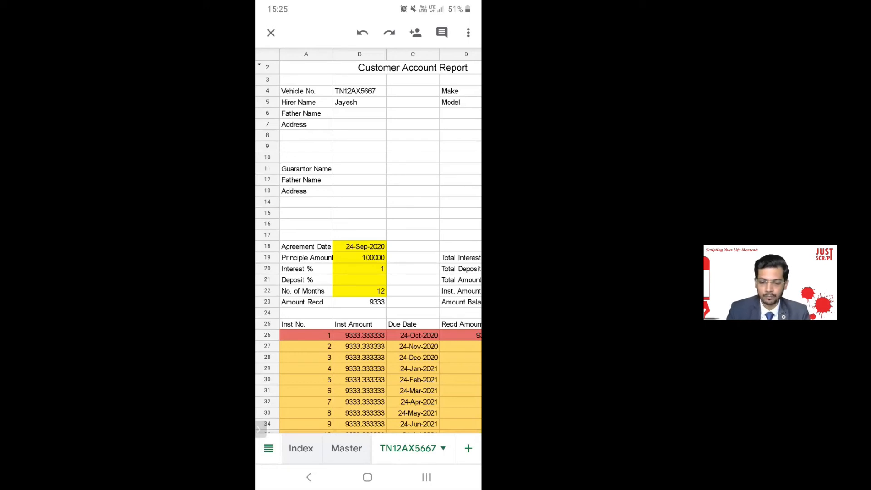
Enter 9333 as the Nov-2020 installment's received amount in D27.
scroll(369, 241, down, 5)
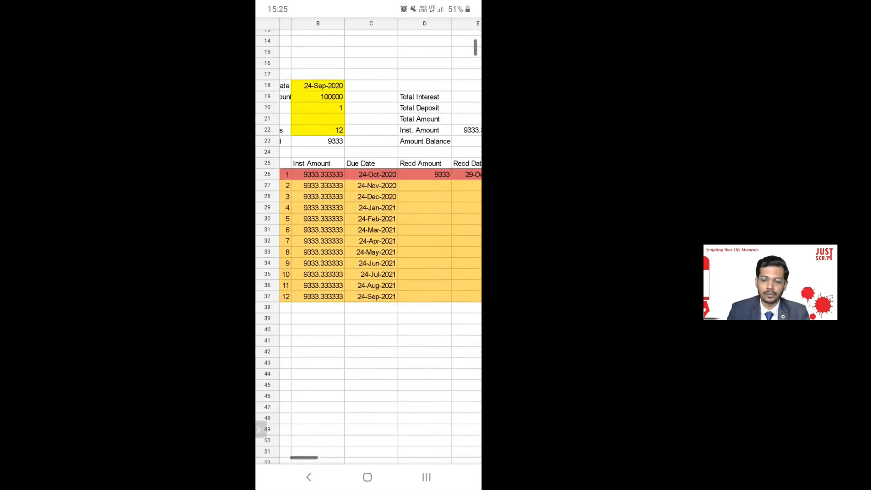
scroll(369, 241, right, 1)
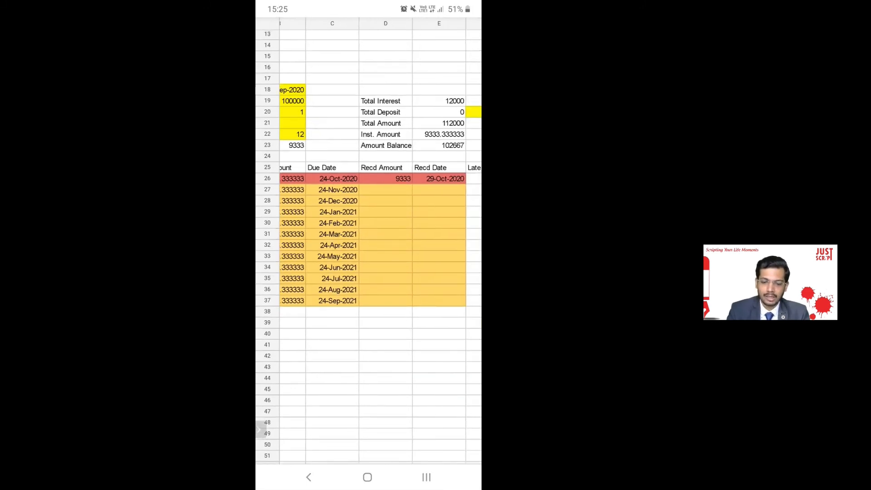
click(386, 179)
click(386, 189)
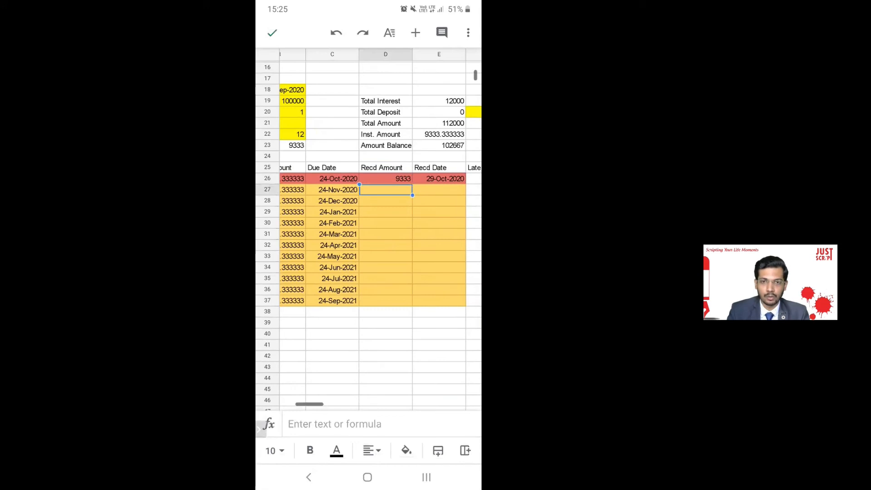
click(334, 424)
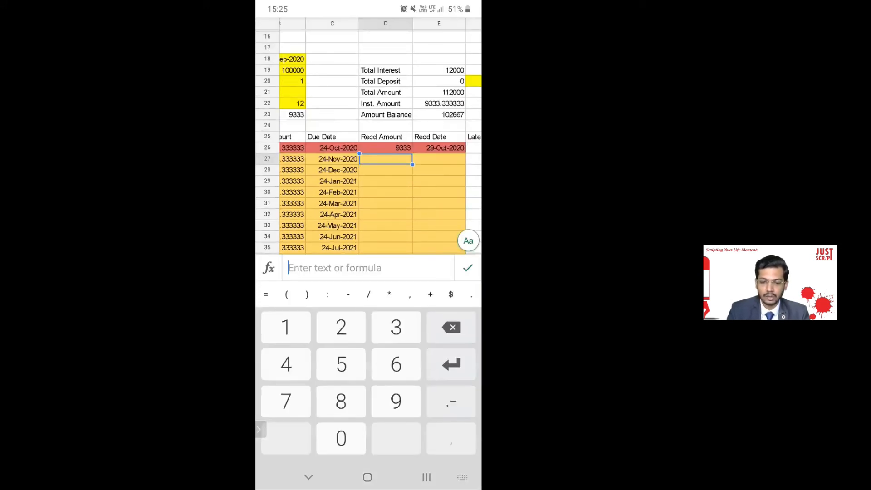
text(9)
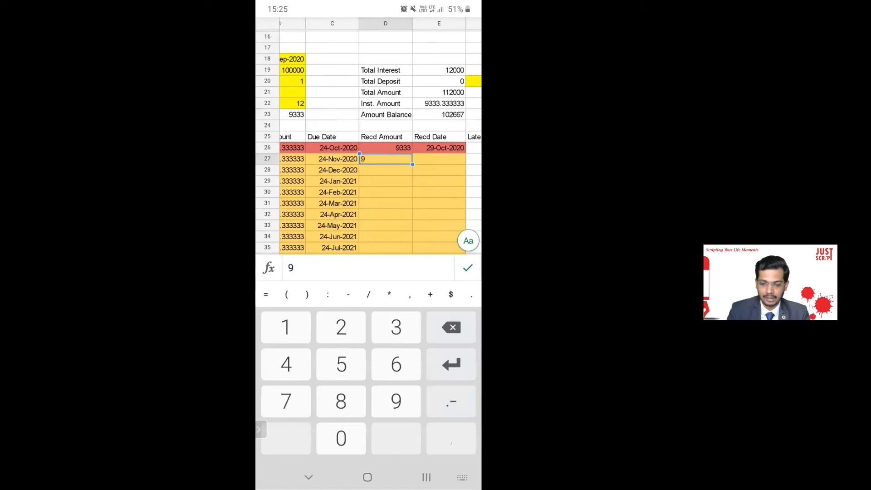
text(333)
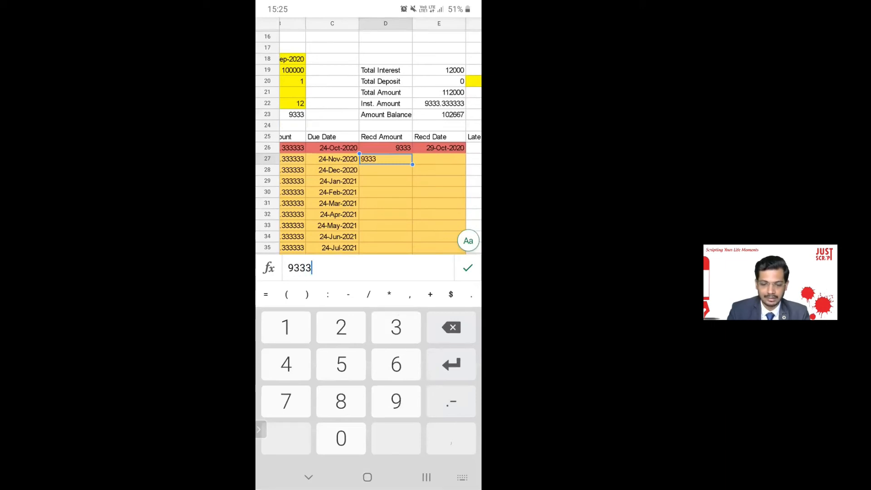
key(Return)
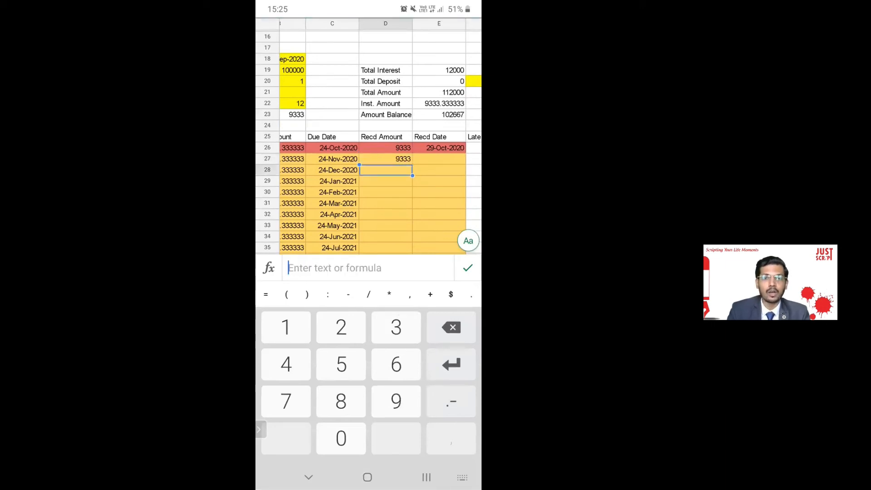
Select the November installment's received date cell E27 and bring up its date chooser.
scroll(381, 142, right, 1)
scroll(380, 142, down, 1)
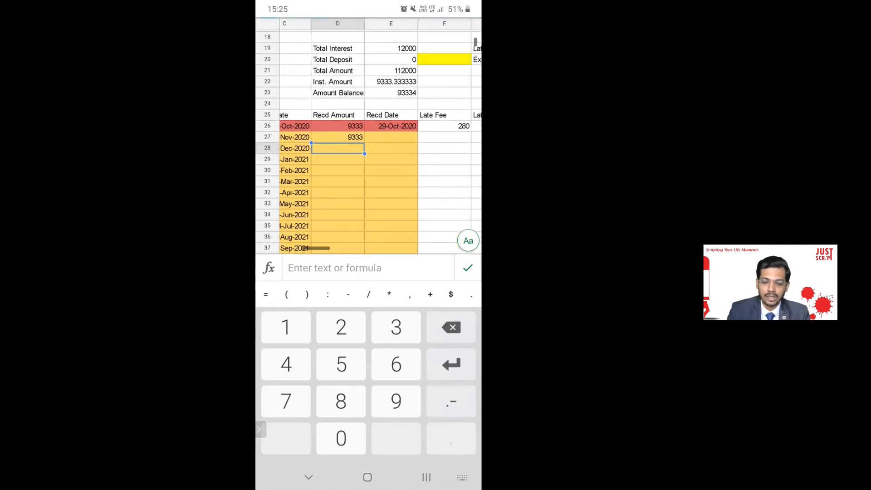
click(391, 137)
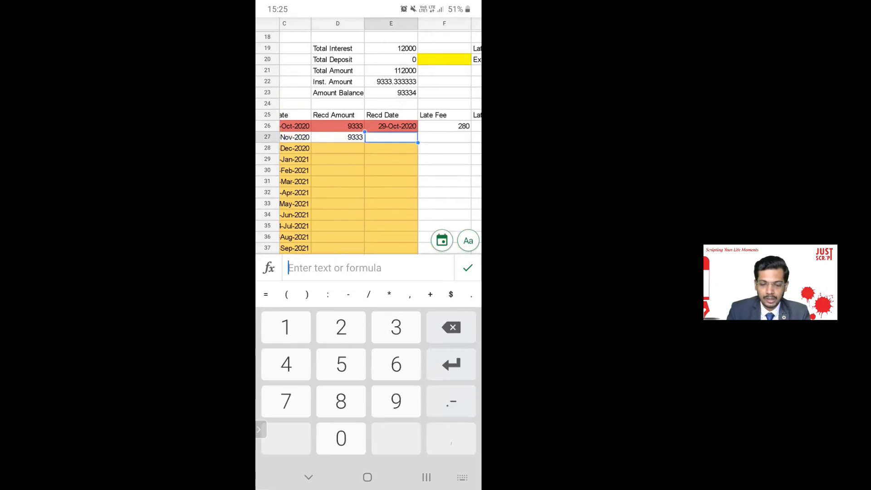
click(338, 148)
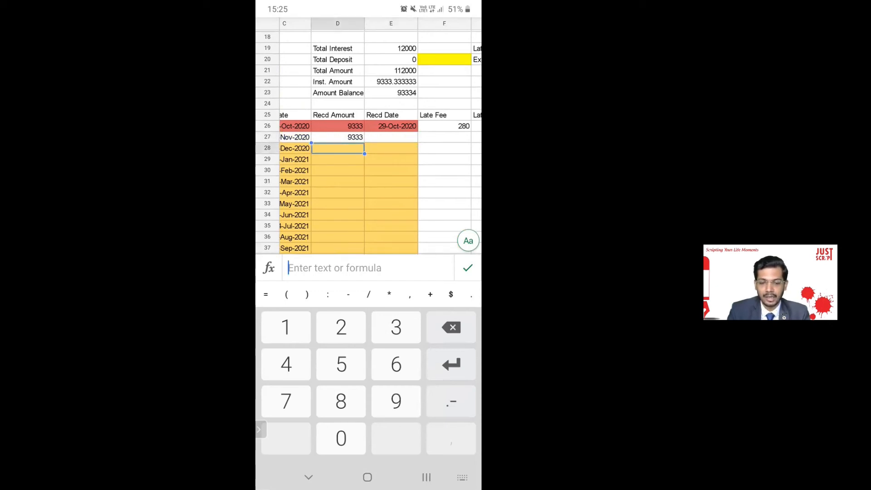
click(391, 137)
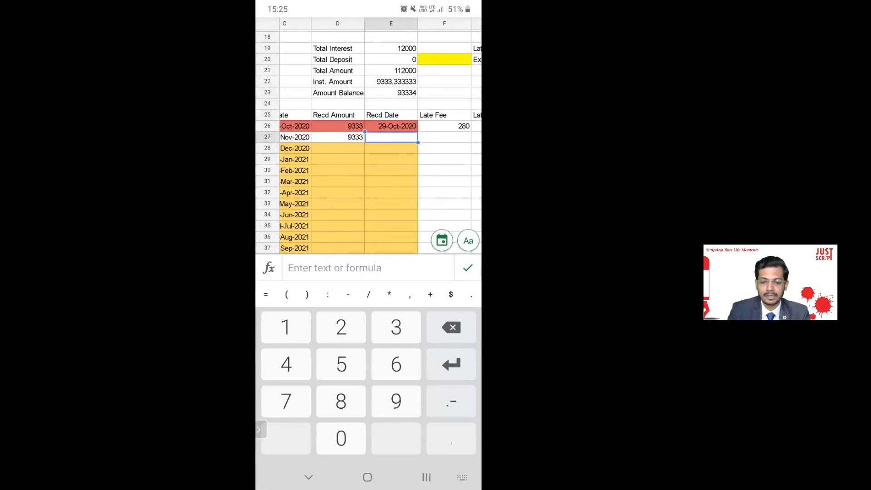
click(442, 240)
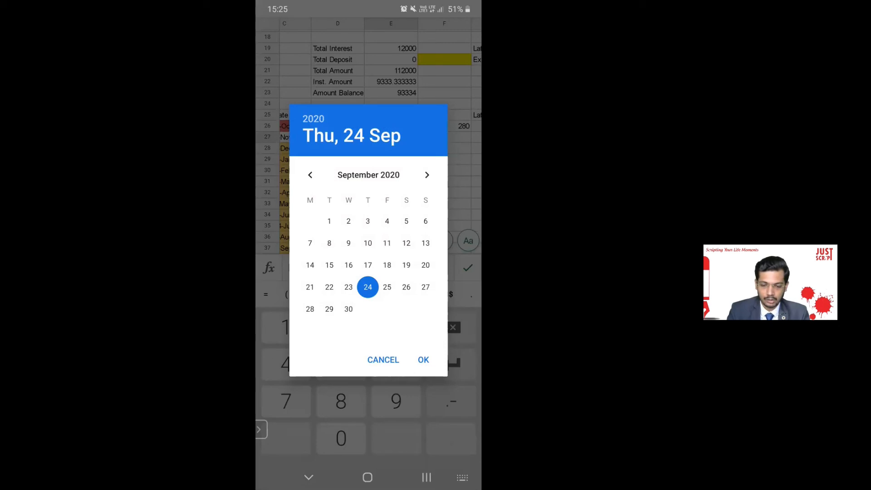
Pick 24-Nov-2020 as the November installment's received date.
click(427, 174)
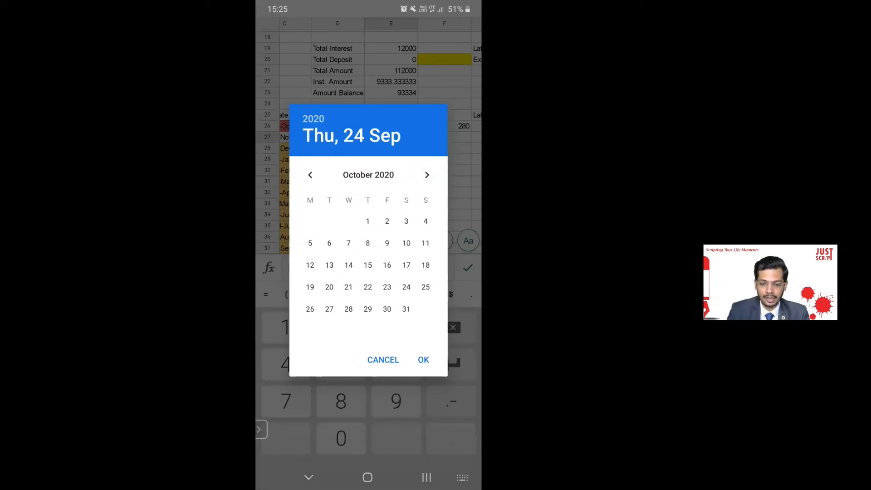
click(427, 175)
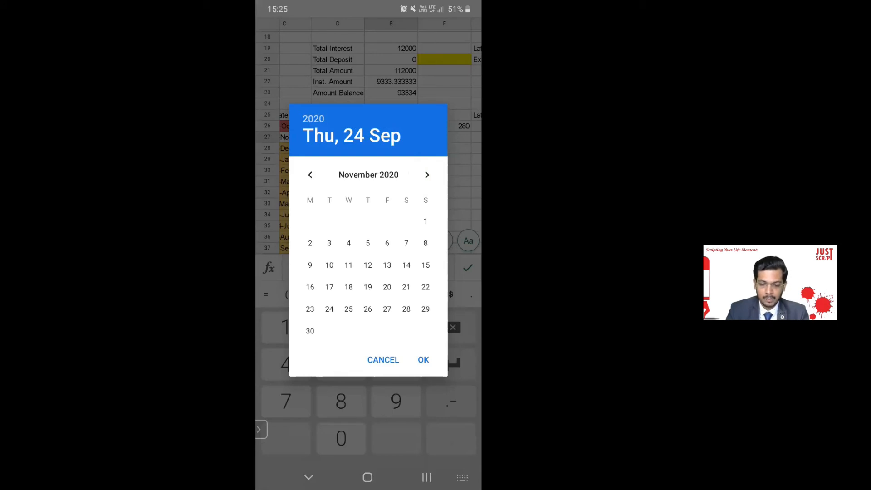
click(329, 309)
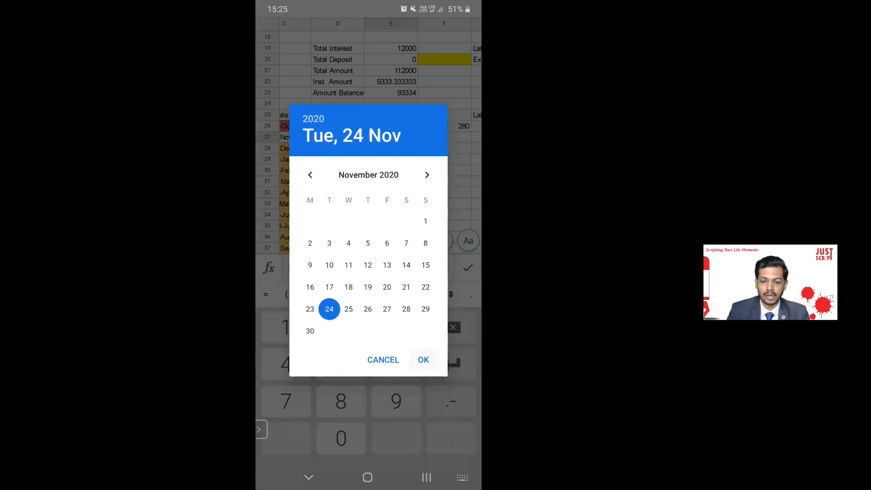
click(423, 360)
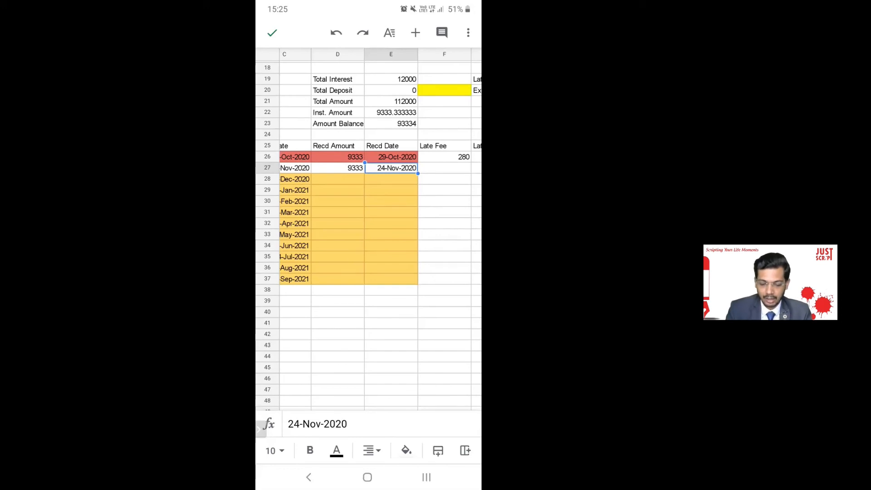
Change the November received date to 30-Nov-2020, producing a 280 late fee.
click(349, 424)
click(349, 268)
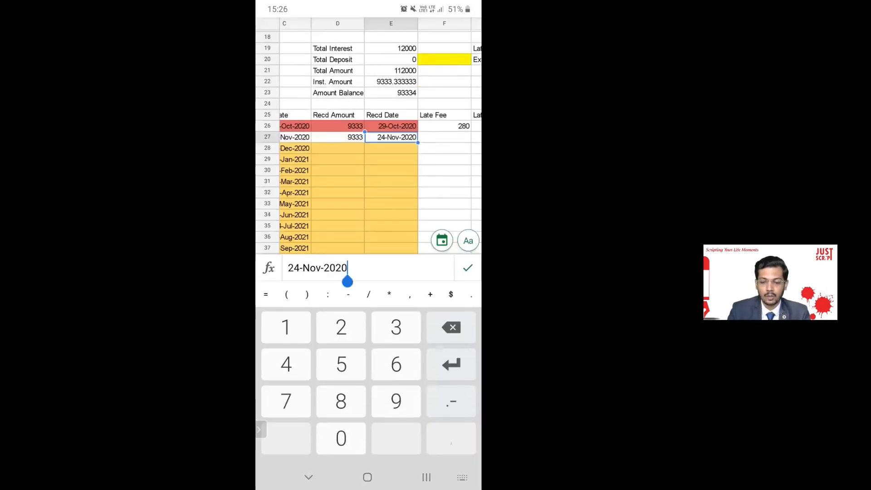
click(442, 240)
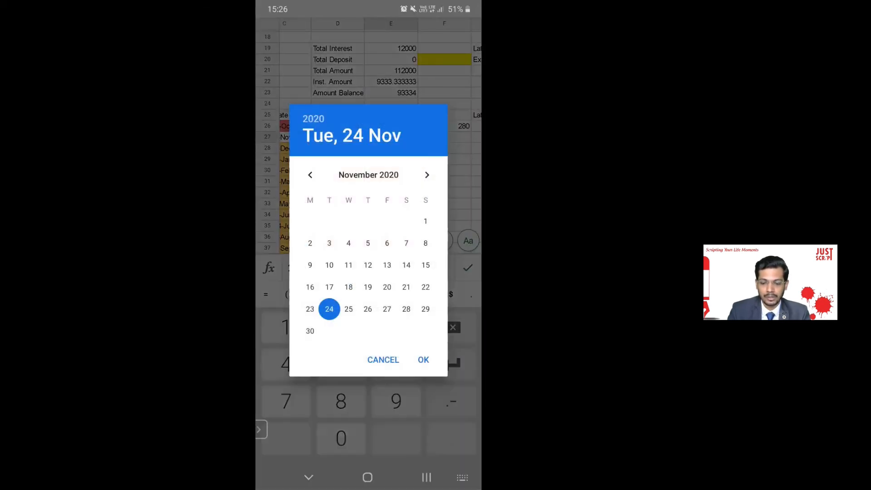
click(425, 309)
click(310, 331)
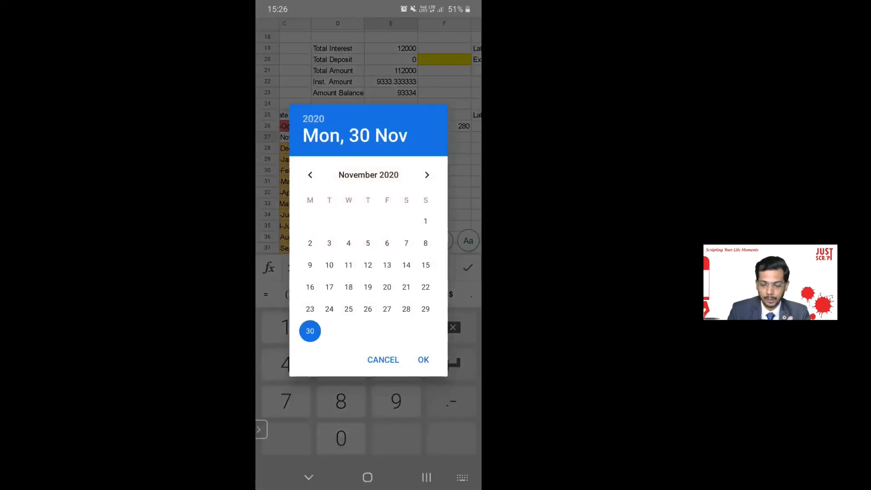
click(424, 360)
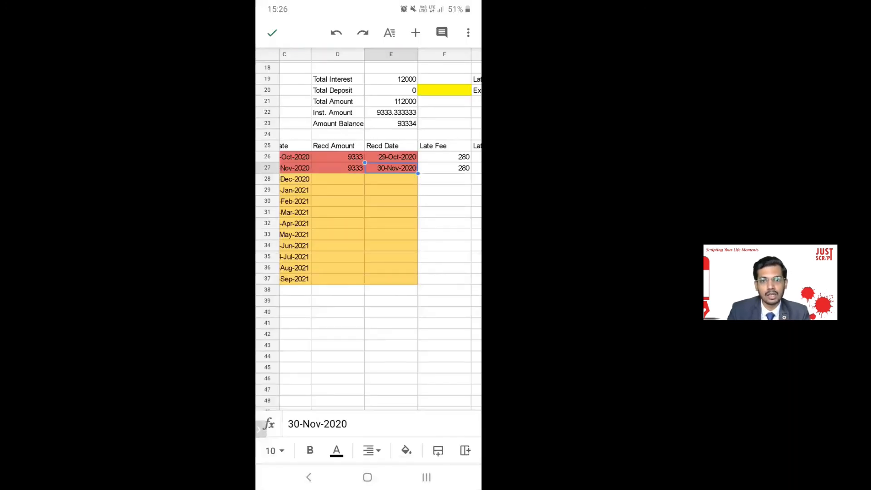
scroll(368, 227, right, 5)
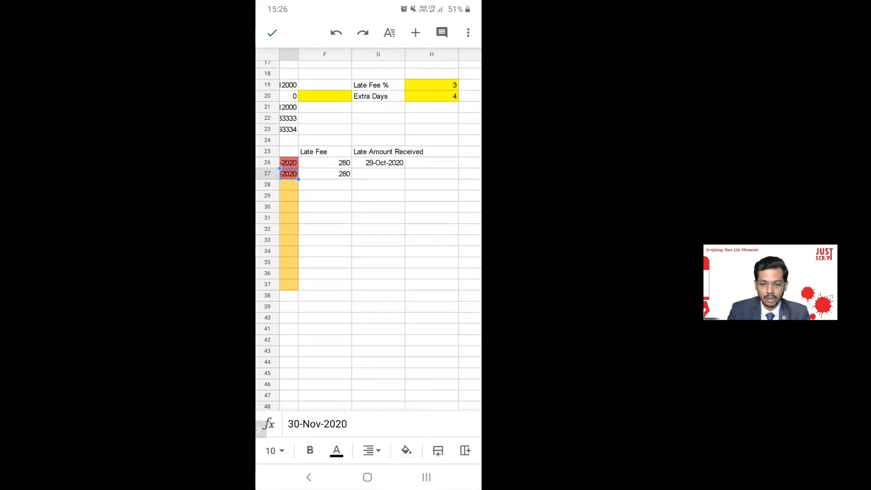
click(379, 174)
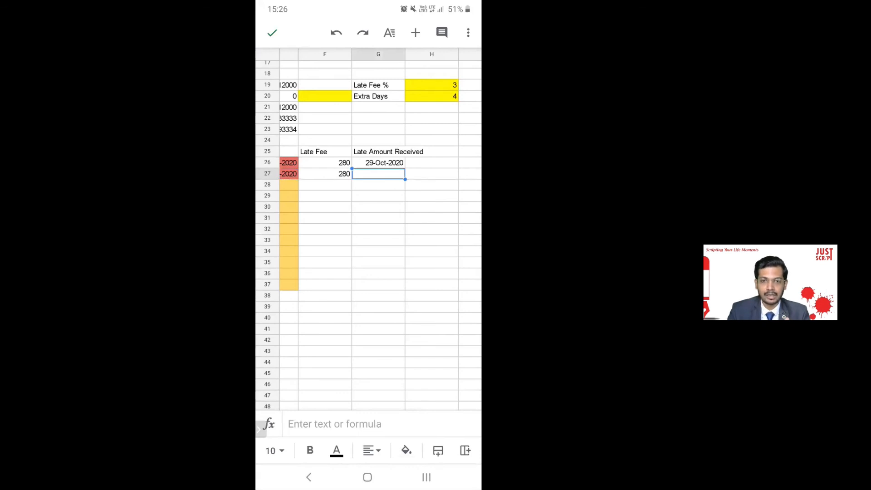
click(335, 424)
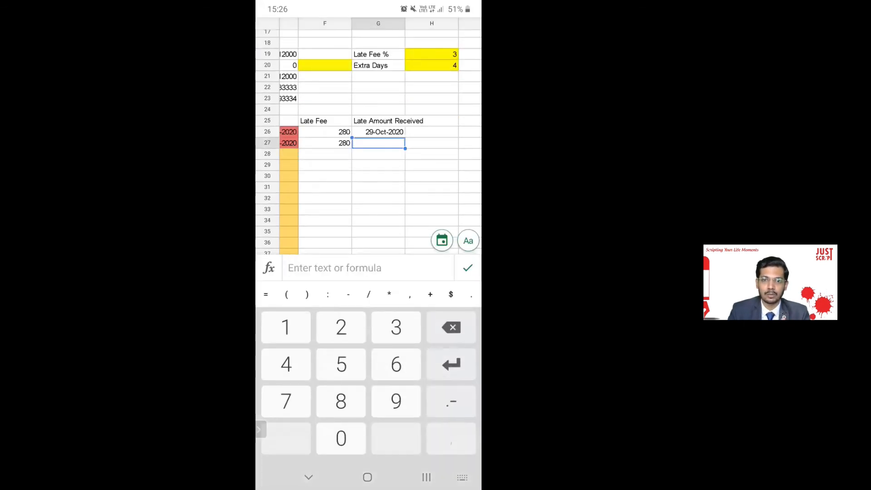
click(442, 241)
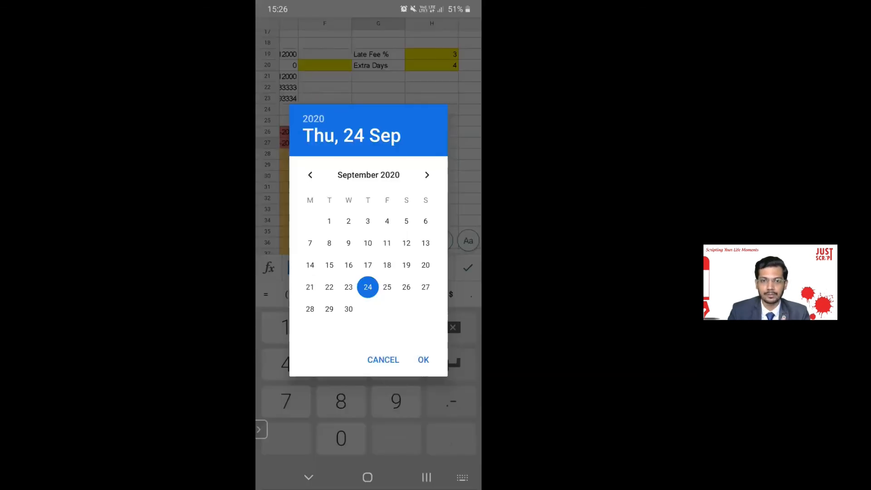
click(384, 360)
click(309, 477)
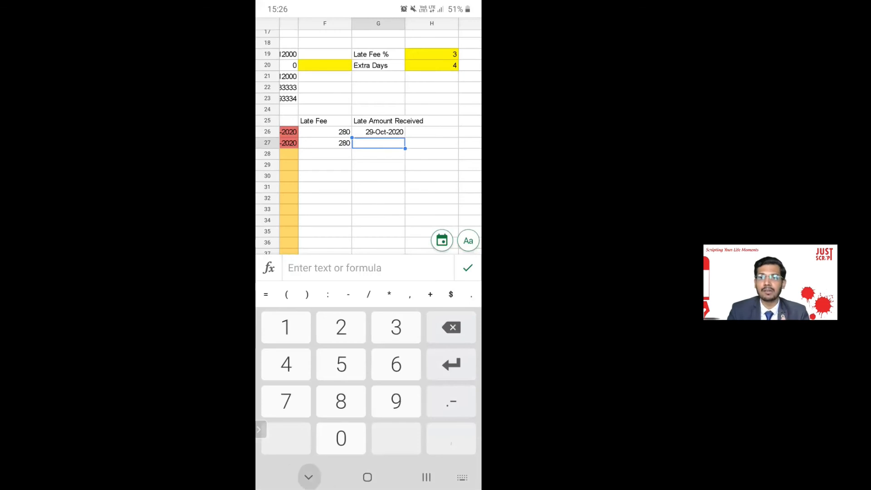
scroll(368, 227, left, 2)
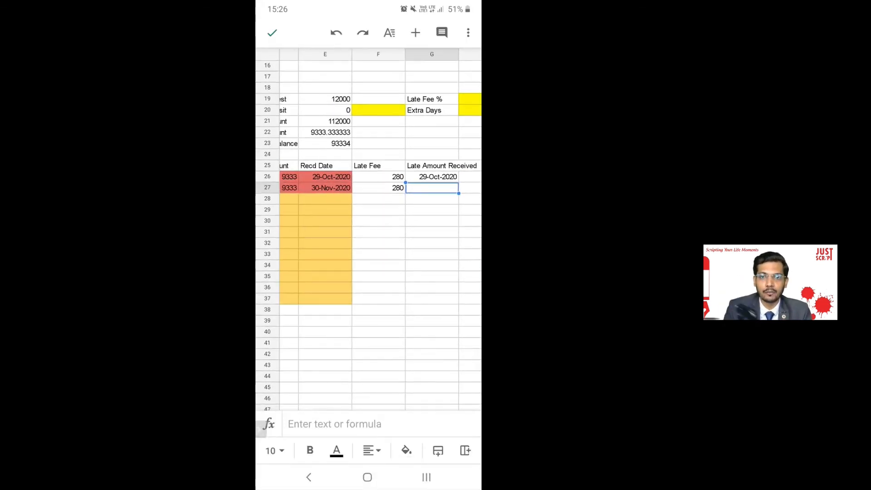
scroll(369, 227, left, 3)
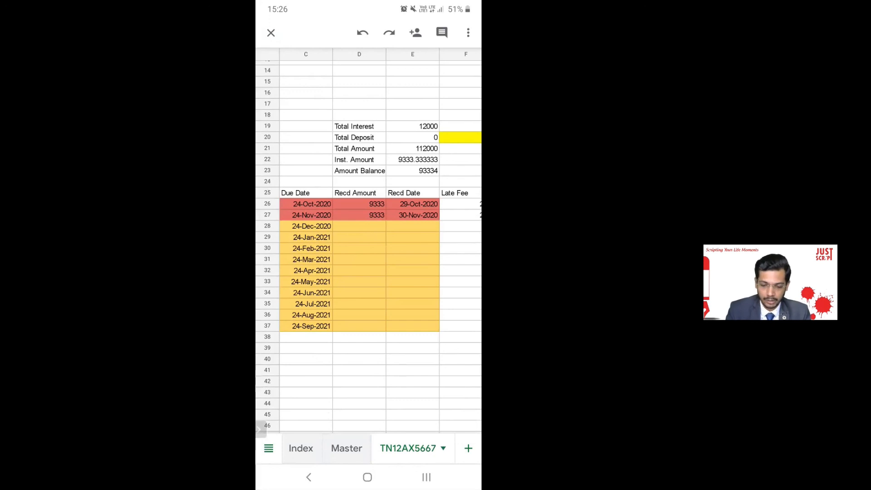
Close Hire Purchase Accounts and return to My Drive, which lists the Hire Purchase, Logo, Marketing Content and Promotions folders.
scroll(368, 241, left, 2)
scroll(368, 240, up, 2)
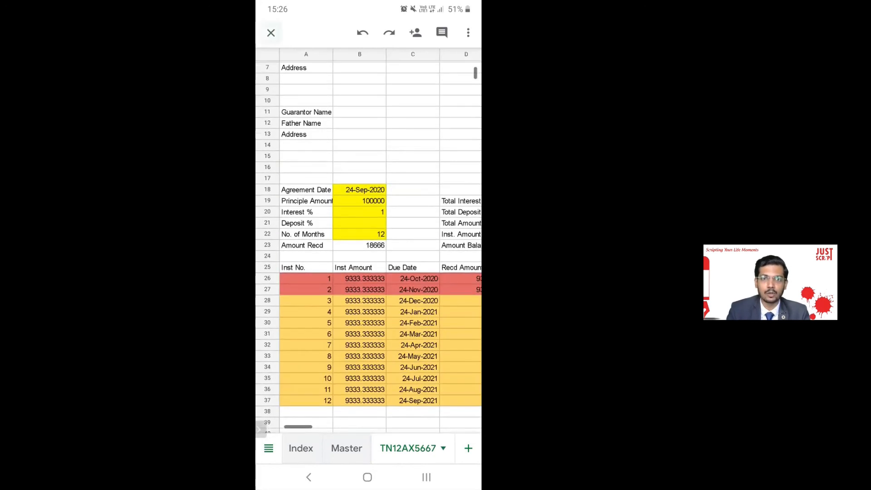
click(309, 477)
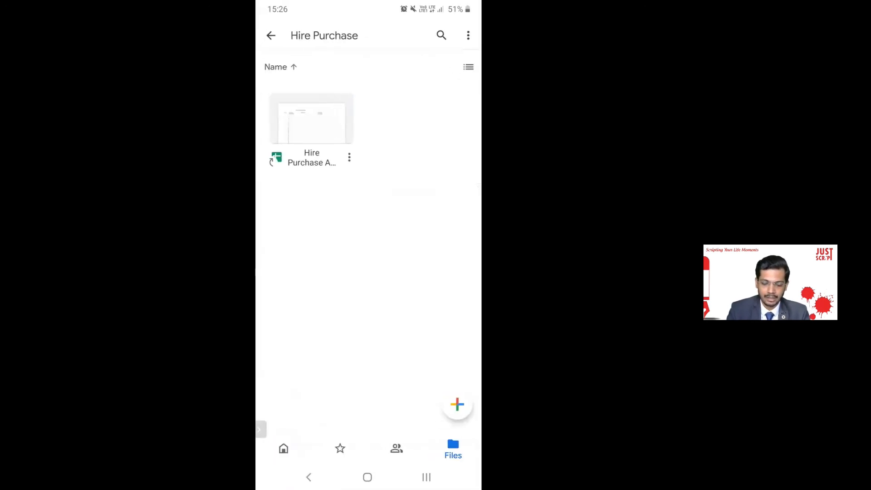
click(309, 477)
click(309, 477)
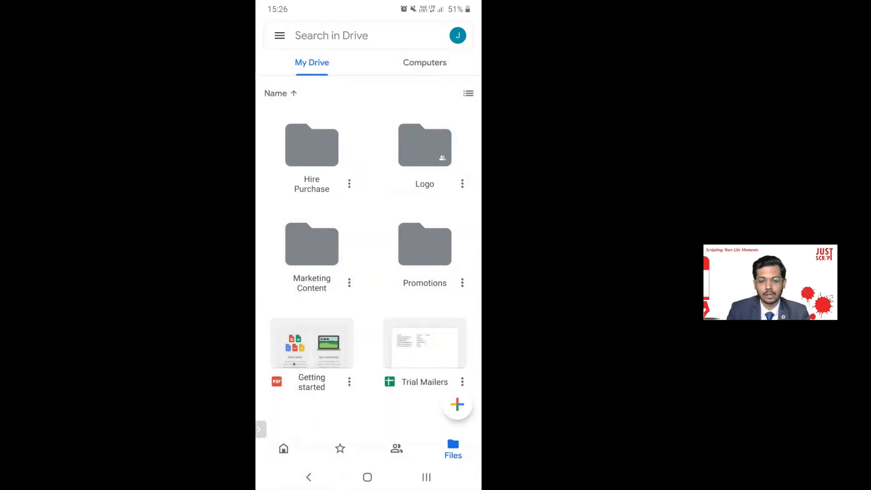